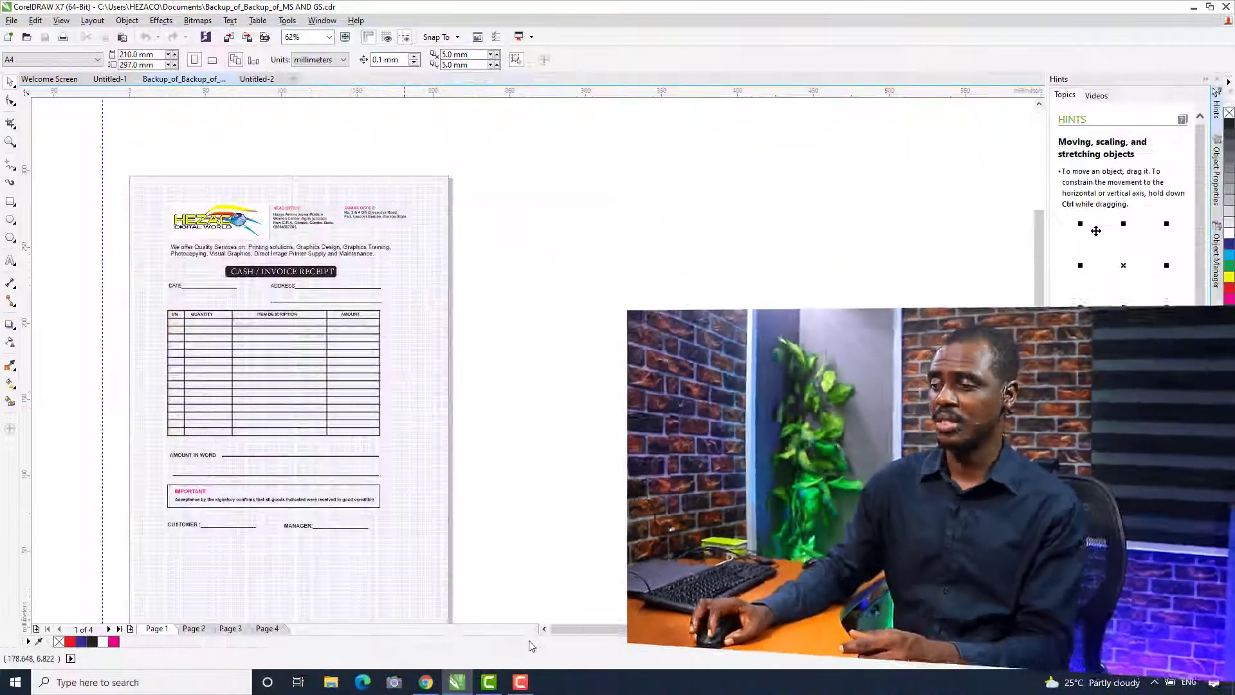
Step: Zoom in to inspect the invoice's company-name watermark, then switch to the blank Untitled-2 document
scroll(544, 518, "left", 3)
scroll(543, 518, "left", 3)
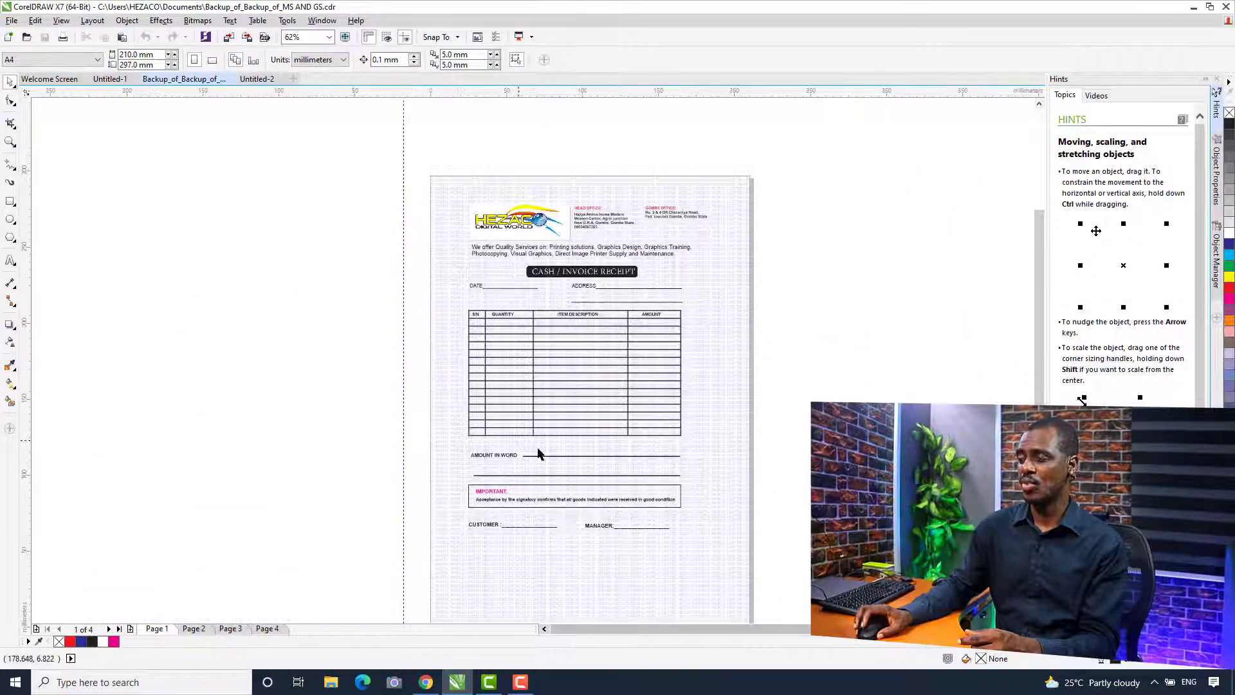
scroll(688, 292, "up", 2)
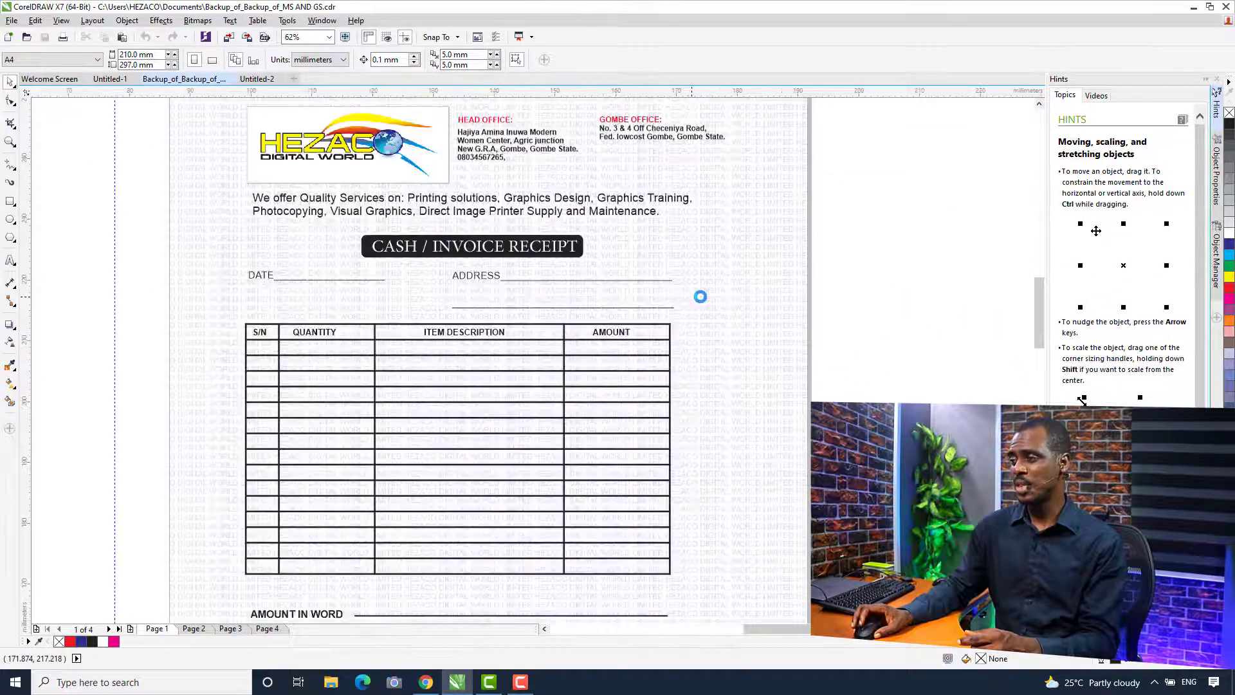
scroll(698, 296, "up", 2)
scroll(702, 302, "up", 2)
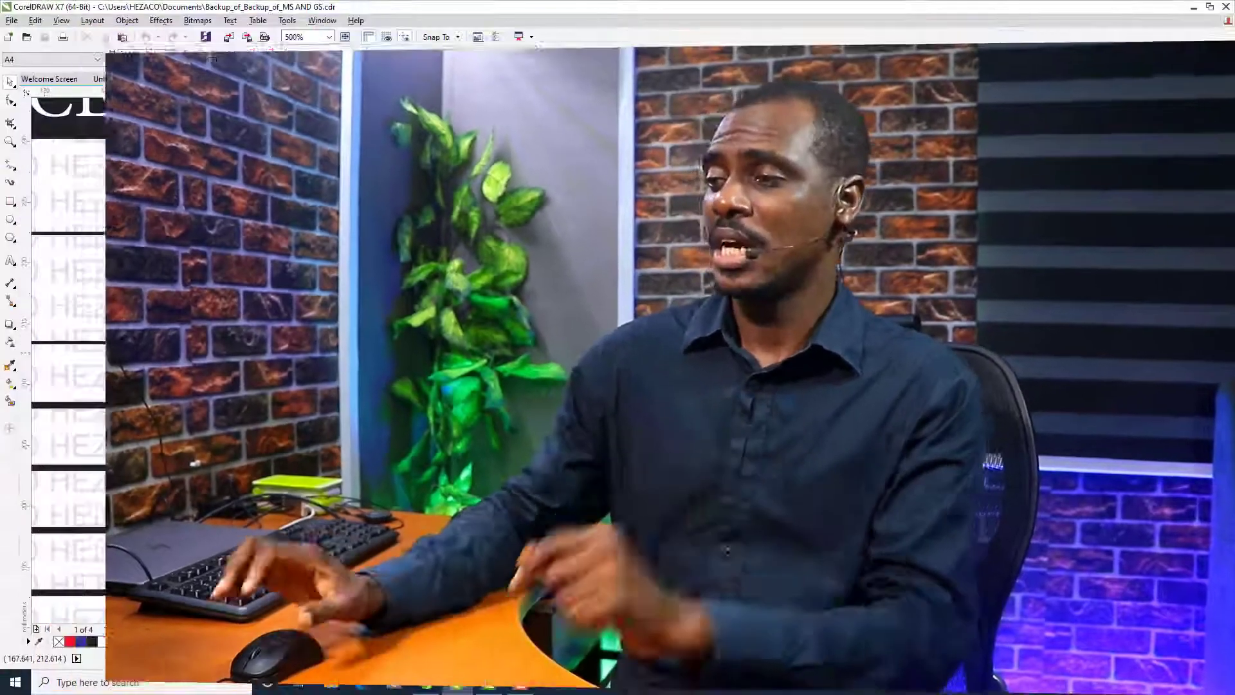
scroll(579, 315, "down", 2)
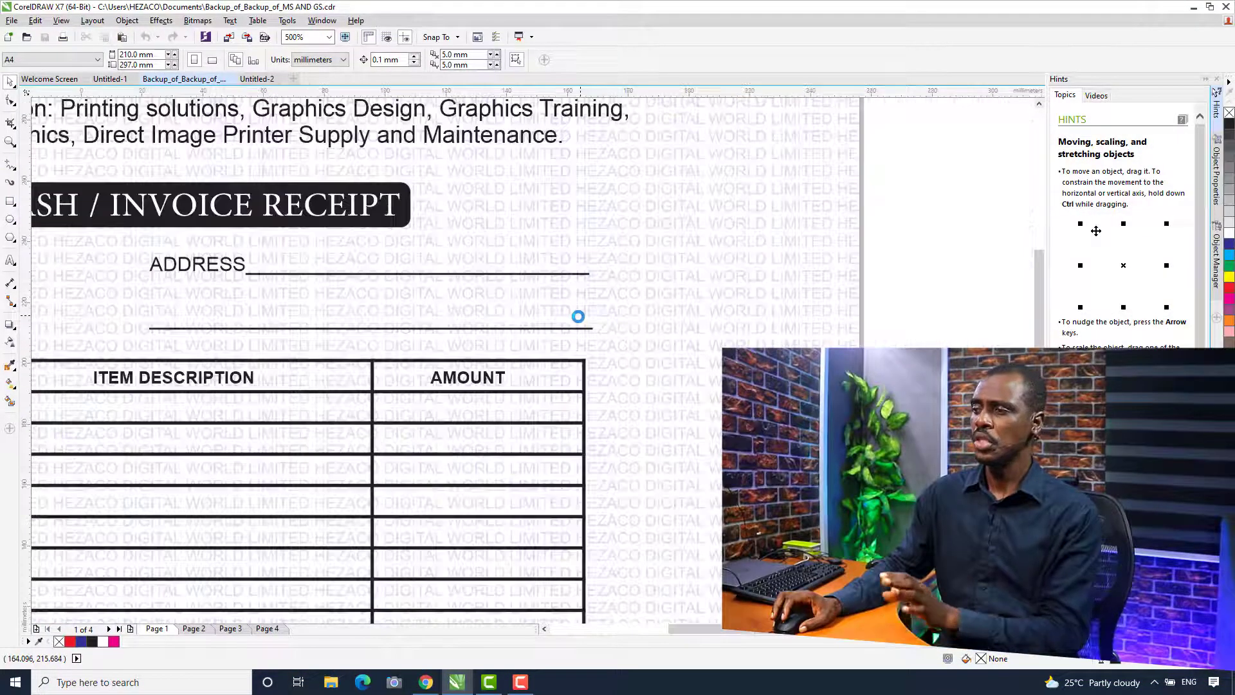
scroll(579, 315, "down", 2)
key("ctrl+Tab")
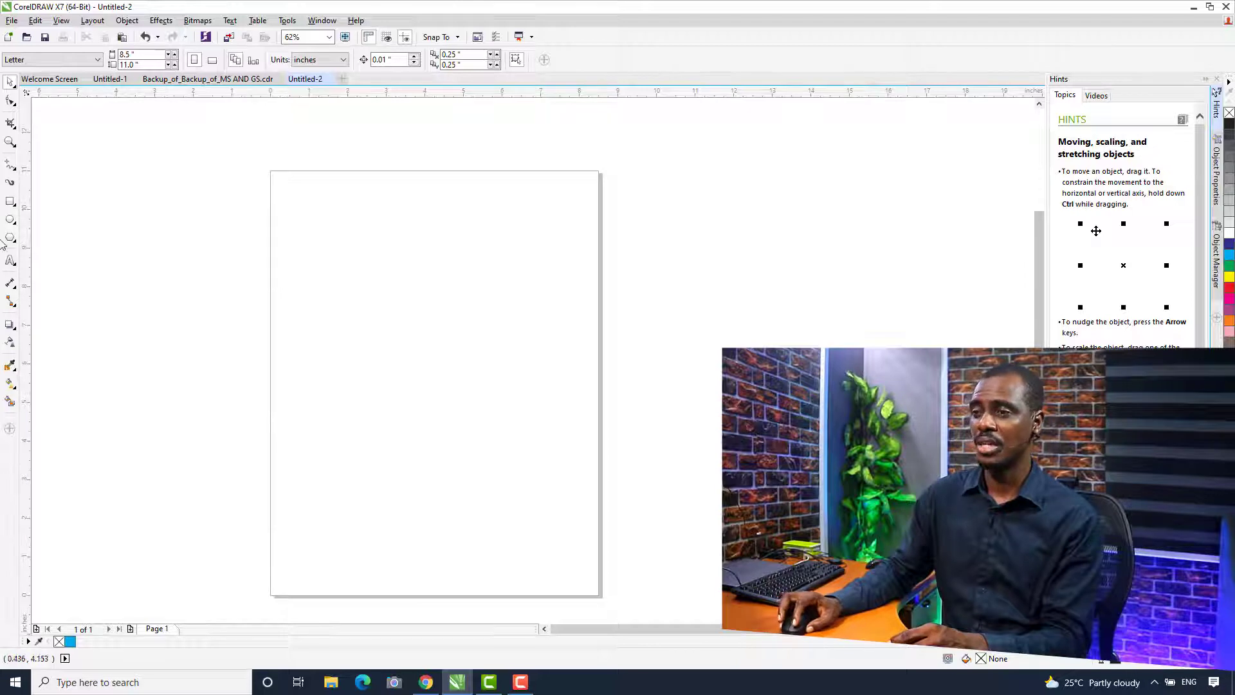
Step: Place an artistic text line reading HEZACO DIGITAL WORLD near the top of the blank page
left_click(13, 261)
left_click(309, 278)
type("HEZACO DIGITAL WORLD LIMITE")
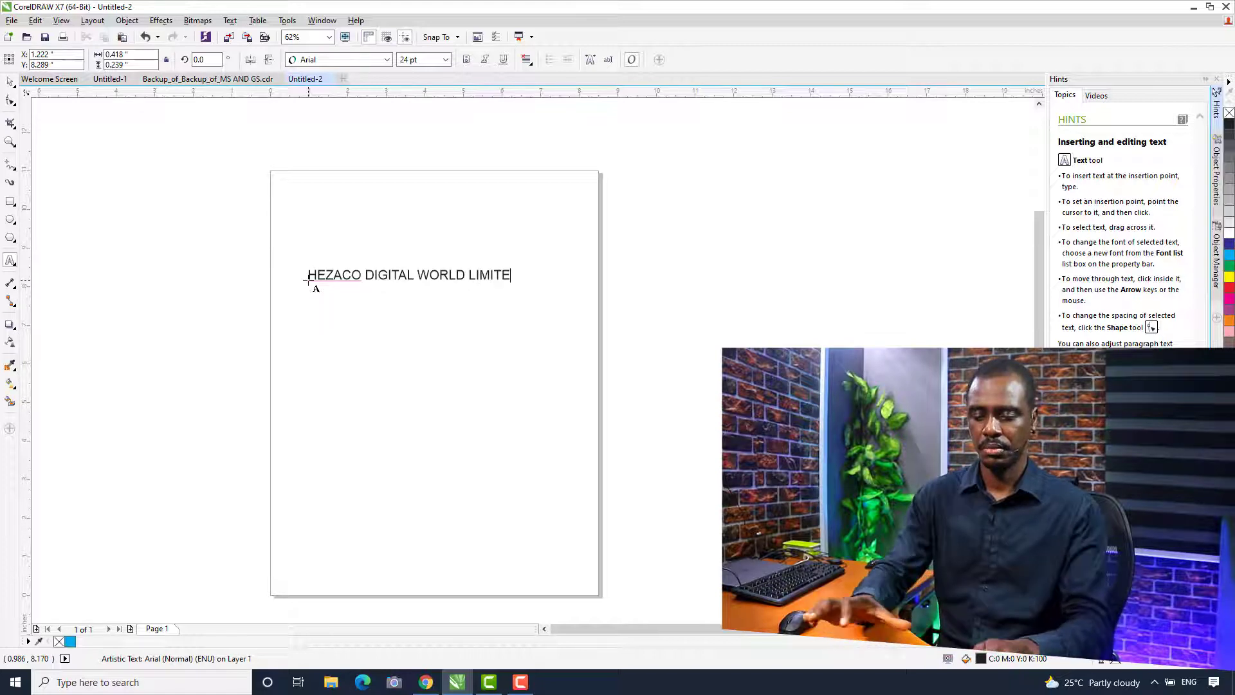
Step: Finish the text as 'HEZACO DIGITAL WORLD LIMITED' and shrink it from 24 pt to 7 pt
type("D")
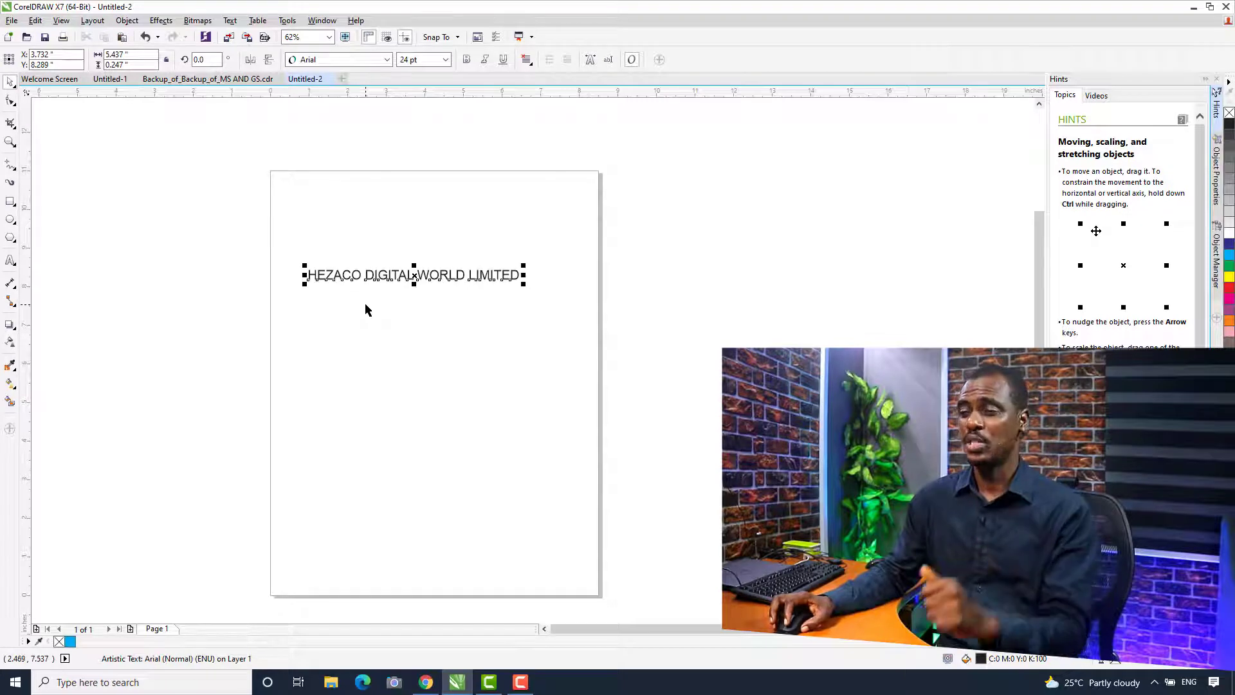
left_click(445, 60)
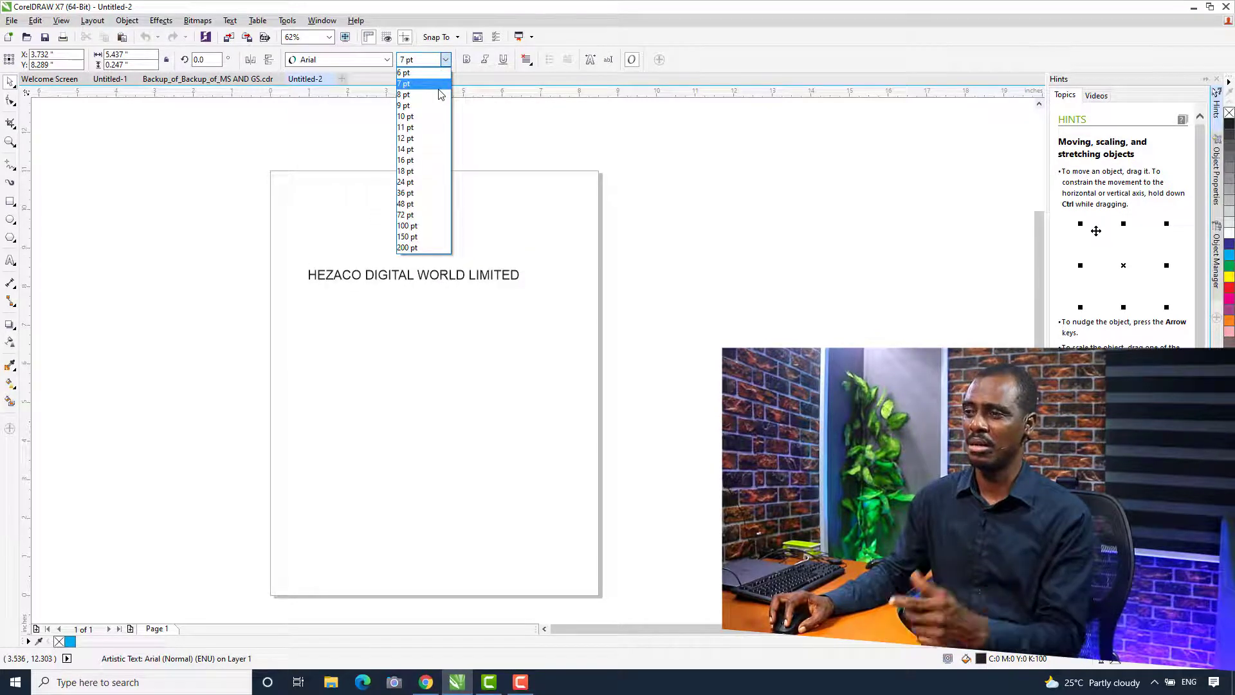
left_click(438, 85)
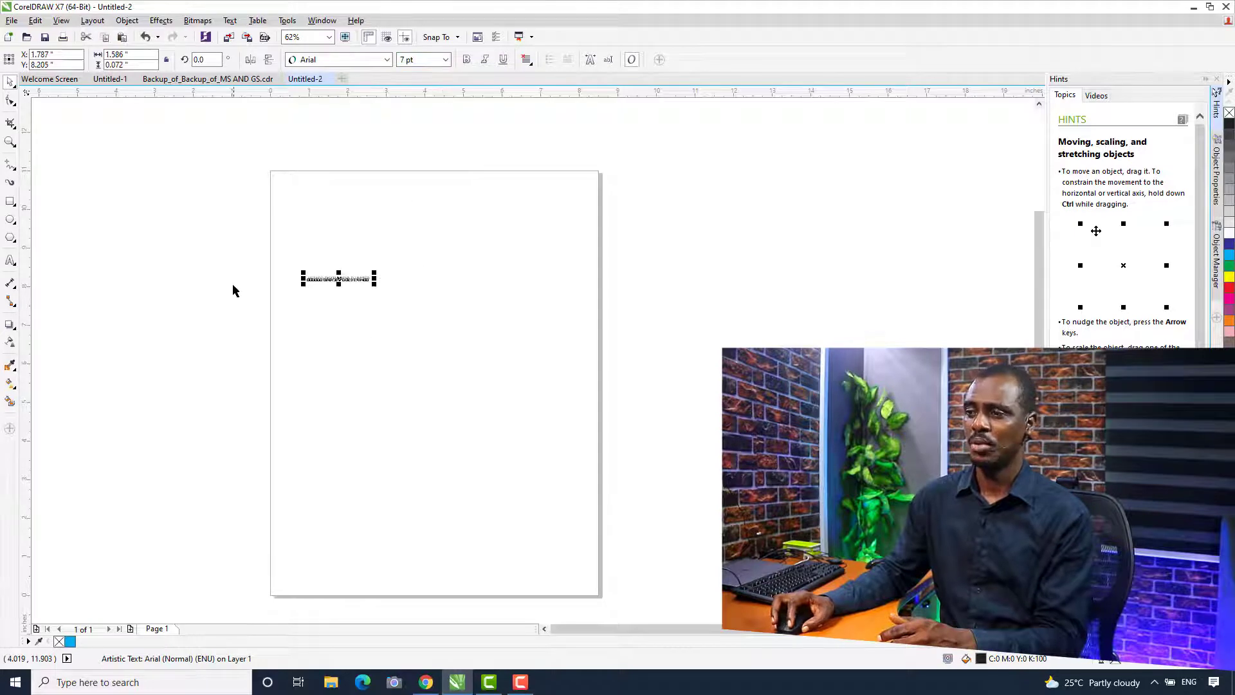
left_click(366, 301)
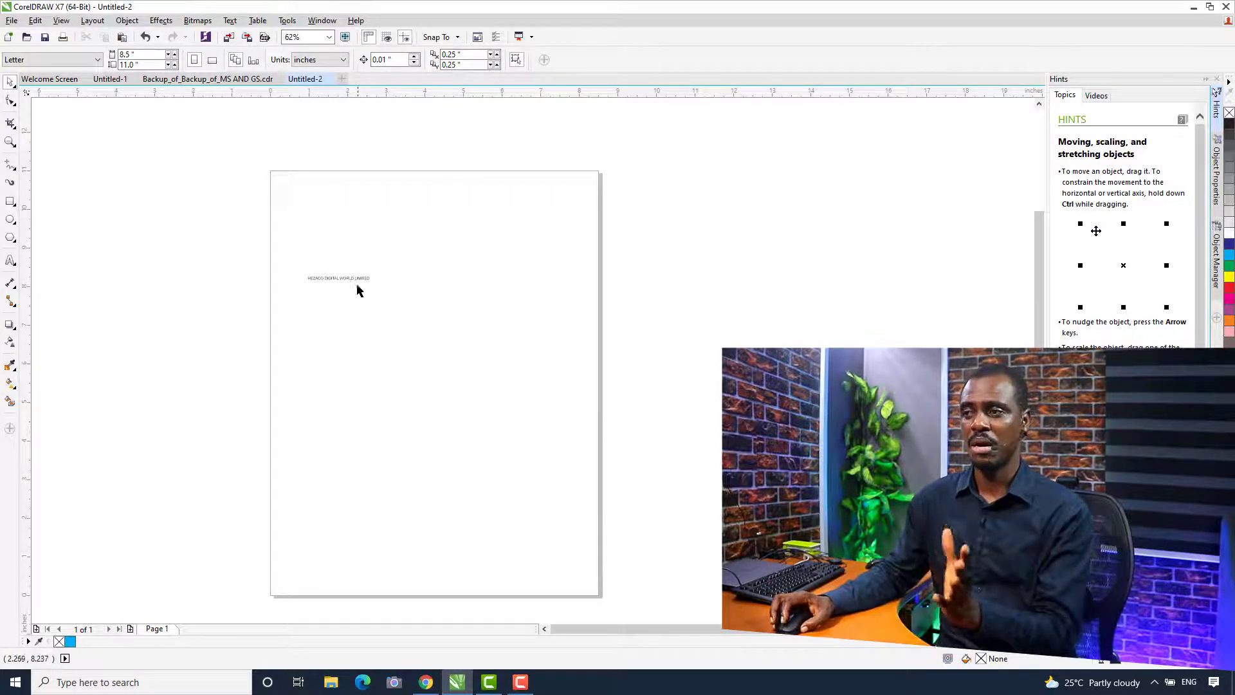
Step: Select and copy the whole 7 pt company-name text, leaving the caret after LIMITED
scroll(350, 295, "up", 2)
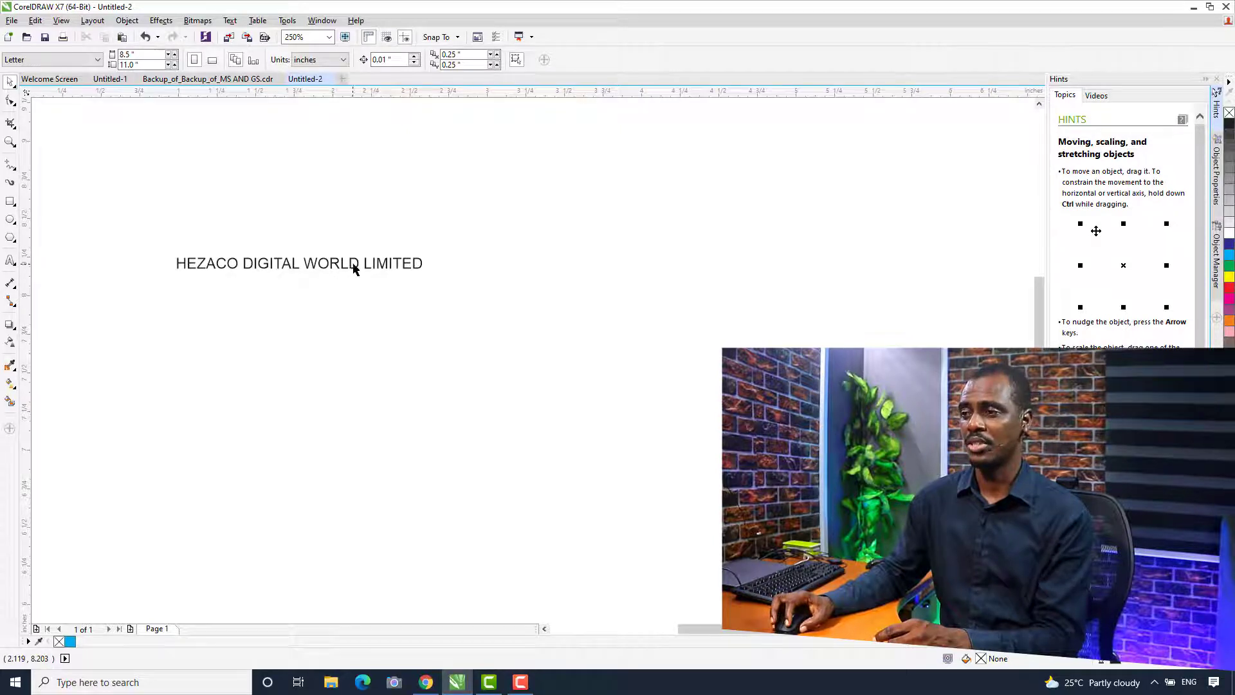
left_click(359, 266)
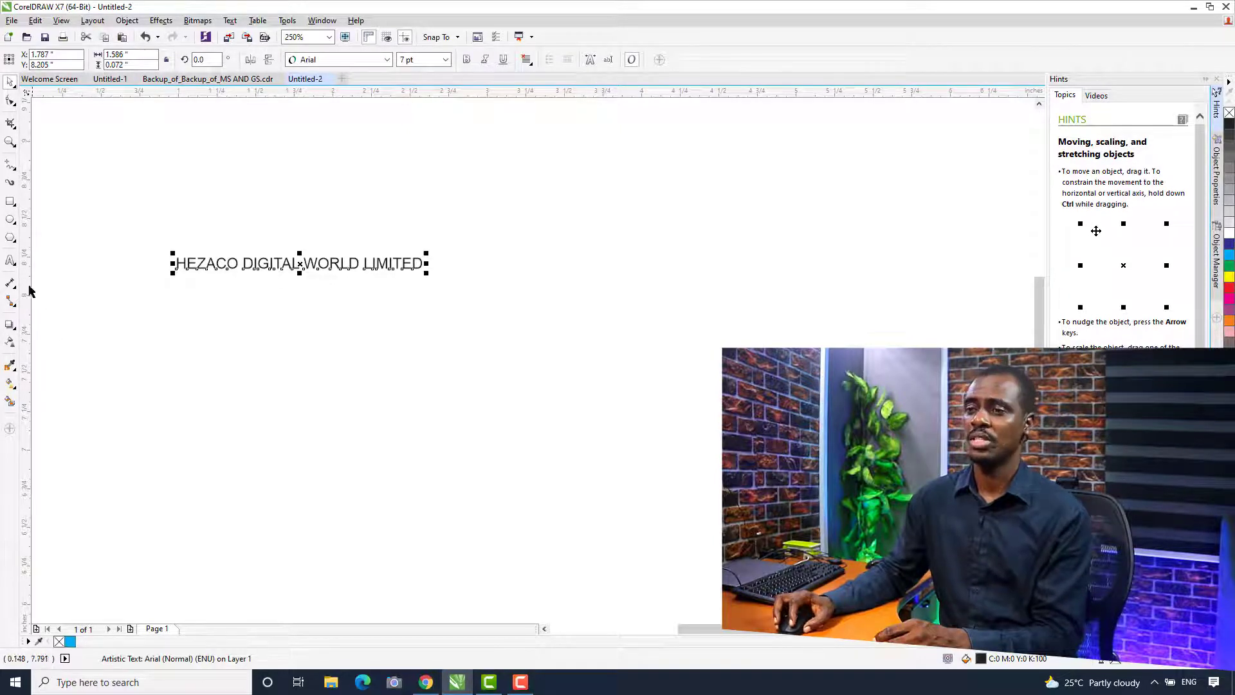
left_click(11, 261)
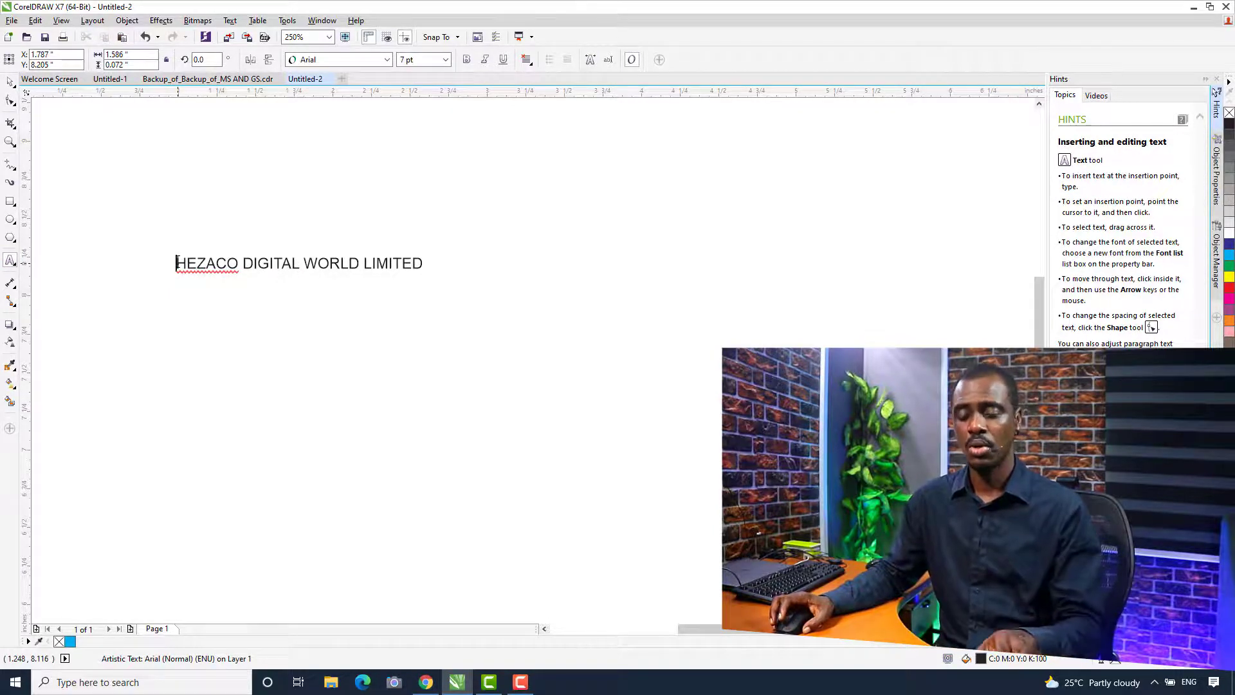
key("ctrl+a")
key("ctrl+c")
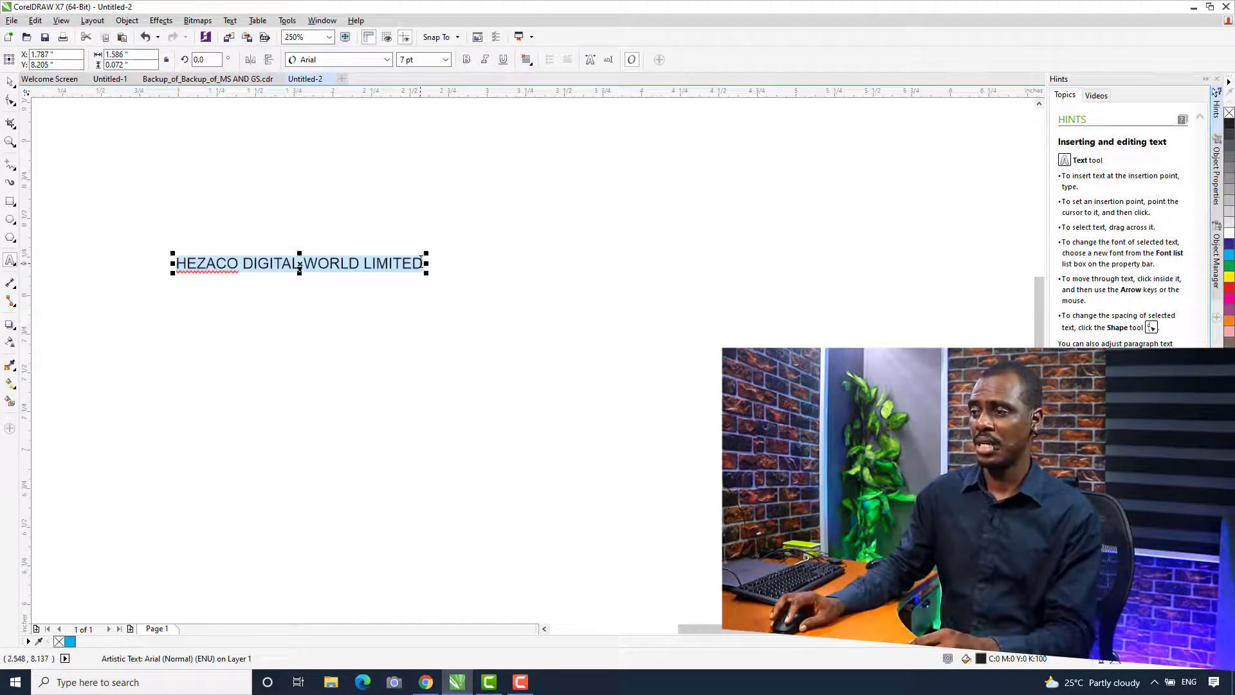
left_click(422, 262)
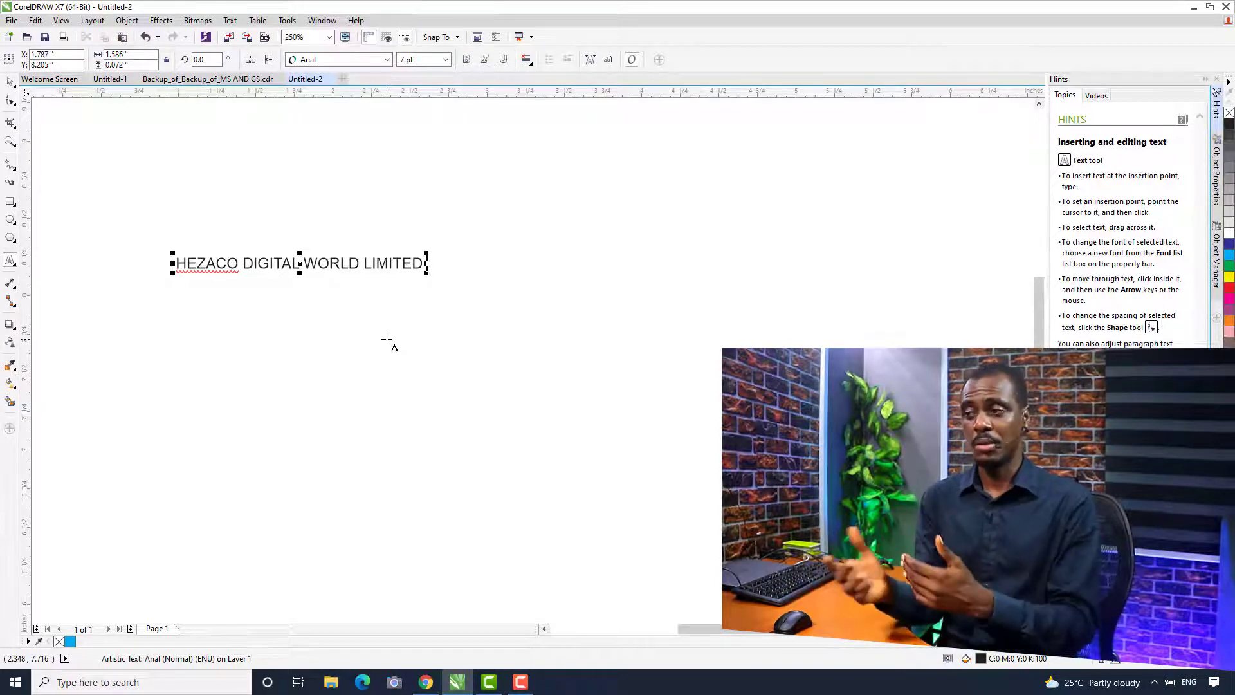
Step: Paste the company name repeatedly into one long line and move it to the page's top edge
key("ctrl+v")
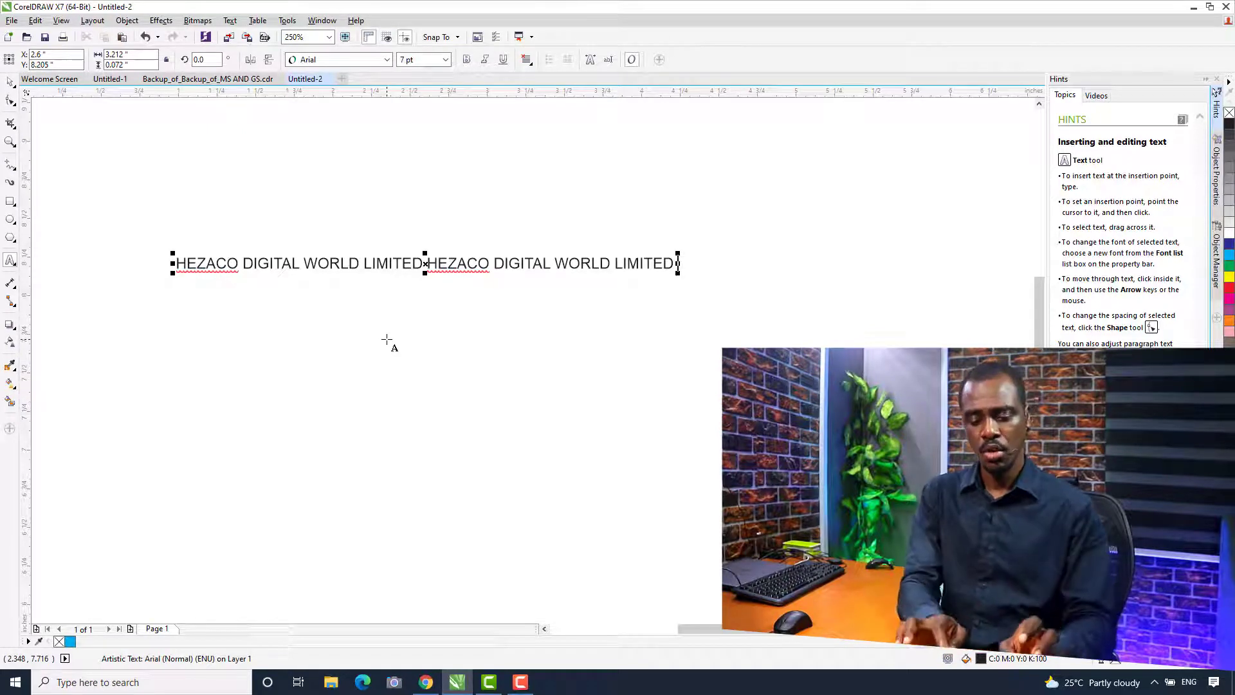
key("ctrl+v")
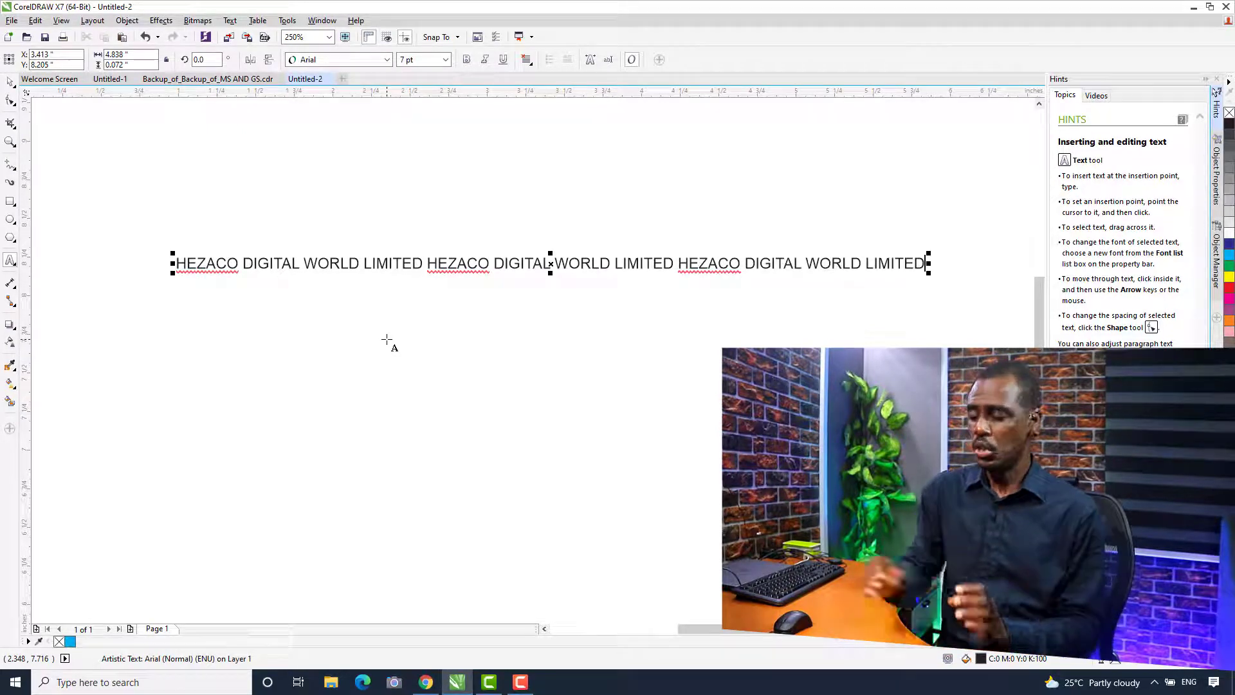
left_click(386, 339)
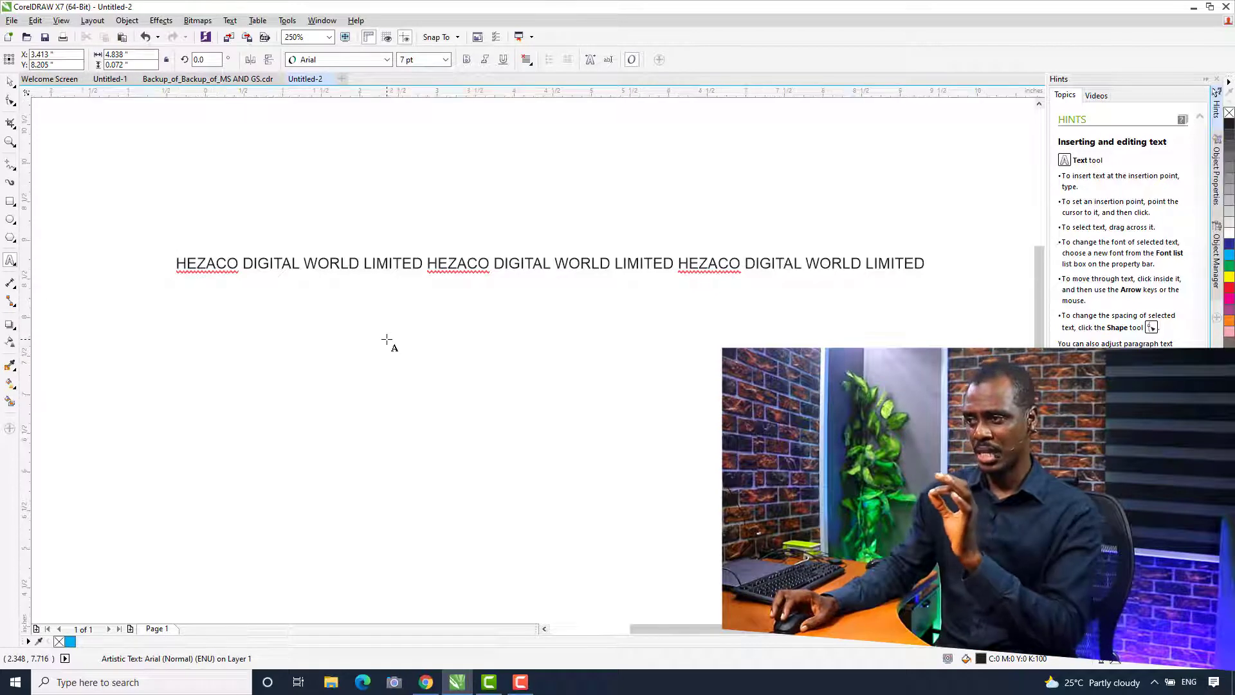
scroll(386, 340, "down", 1)
scroll(386, 339, "down", 1)
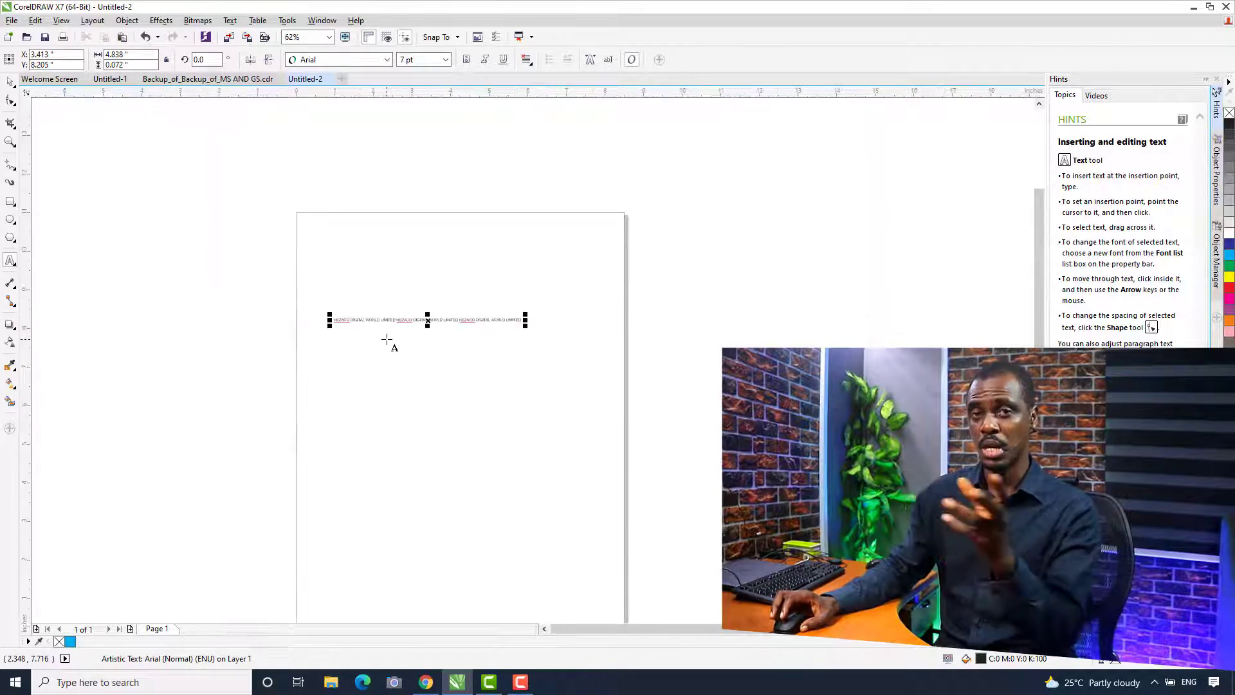
key("ctrl+v")
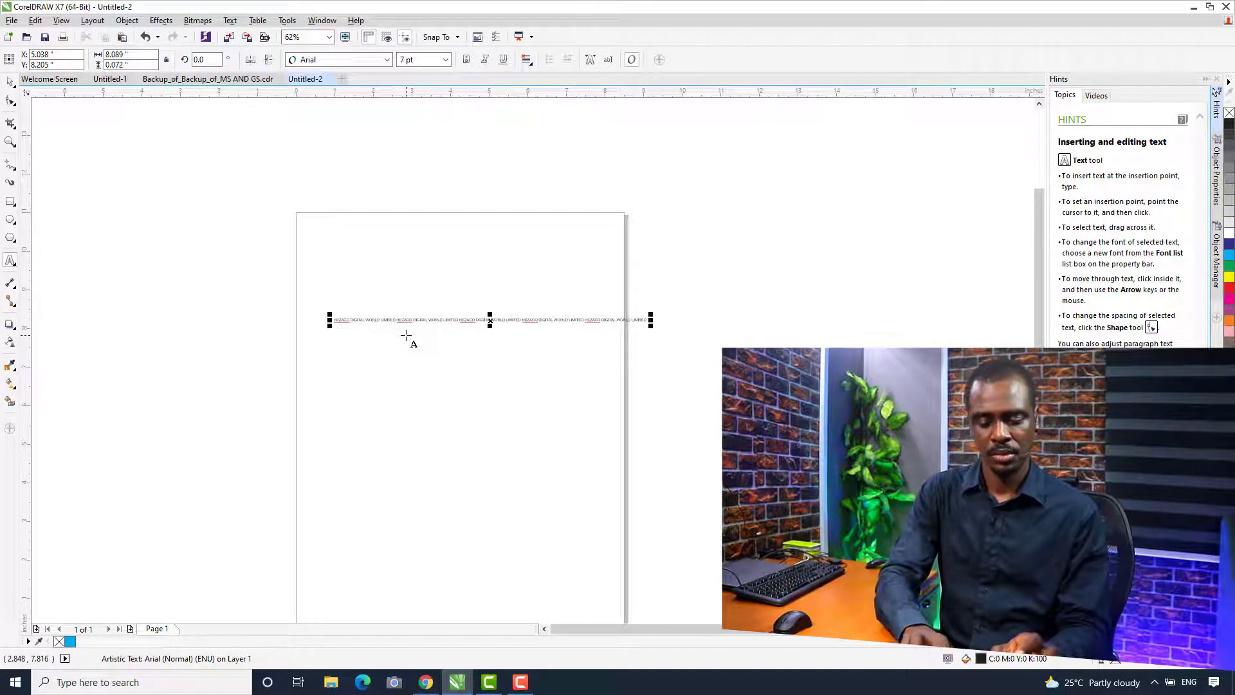
key("ctrl+v")
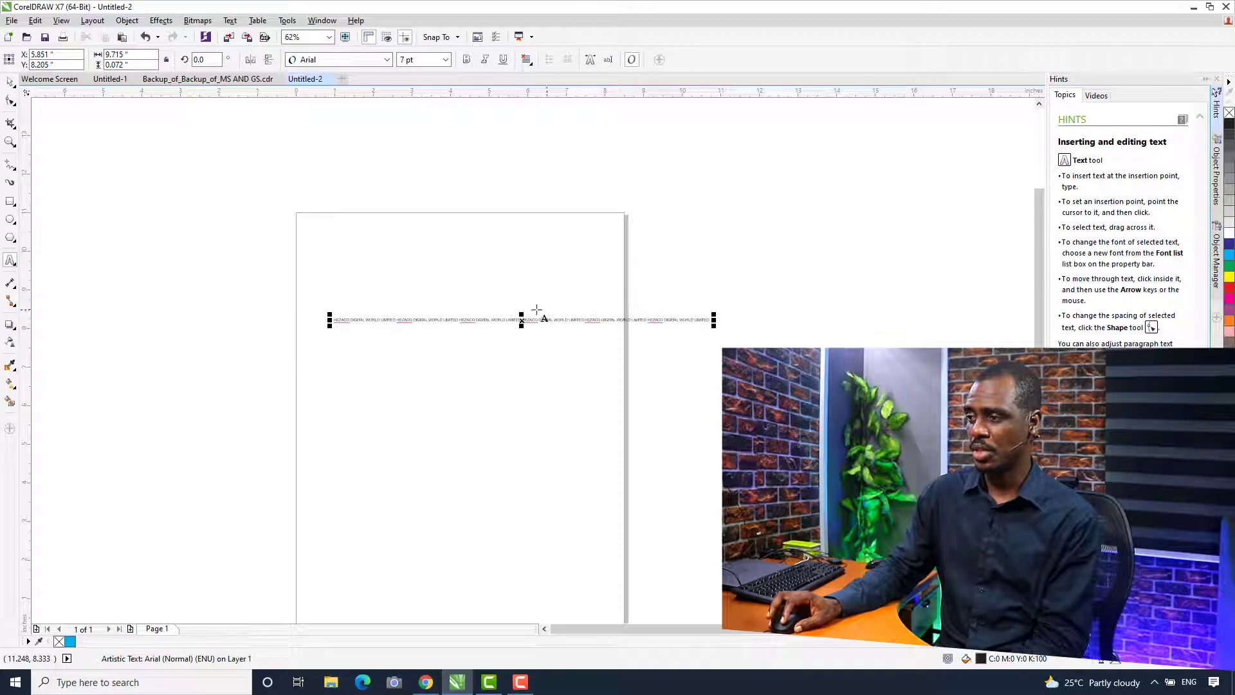
left_click_drag(521, 320, 470, 232)
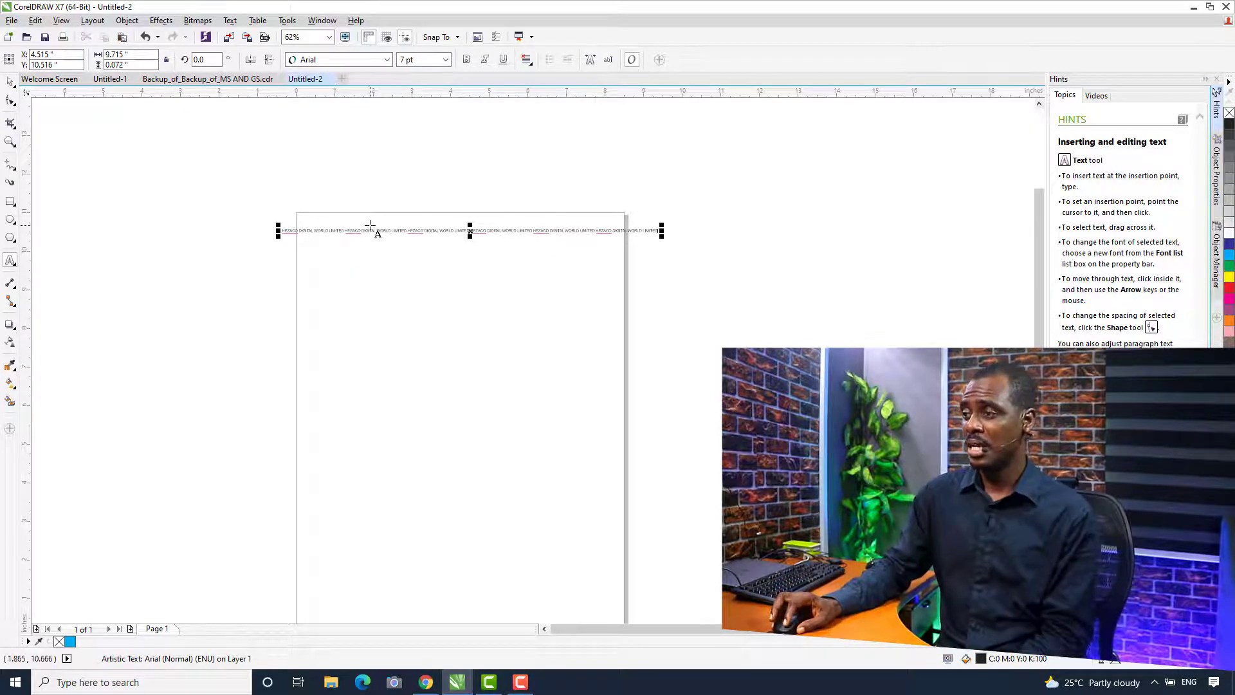
left_click(637, 233)
key("ctrl+a")
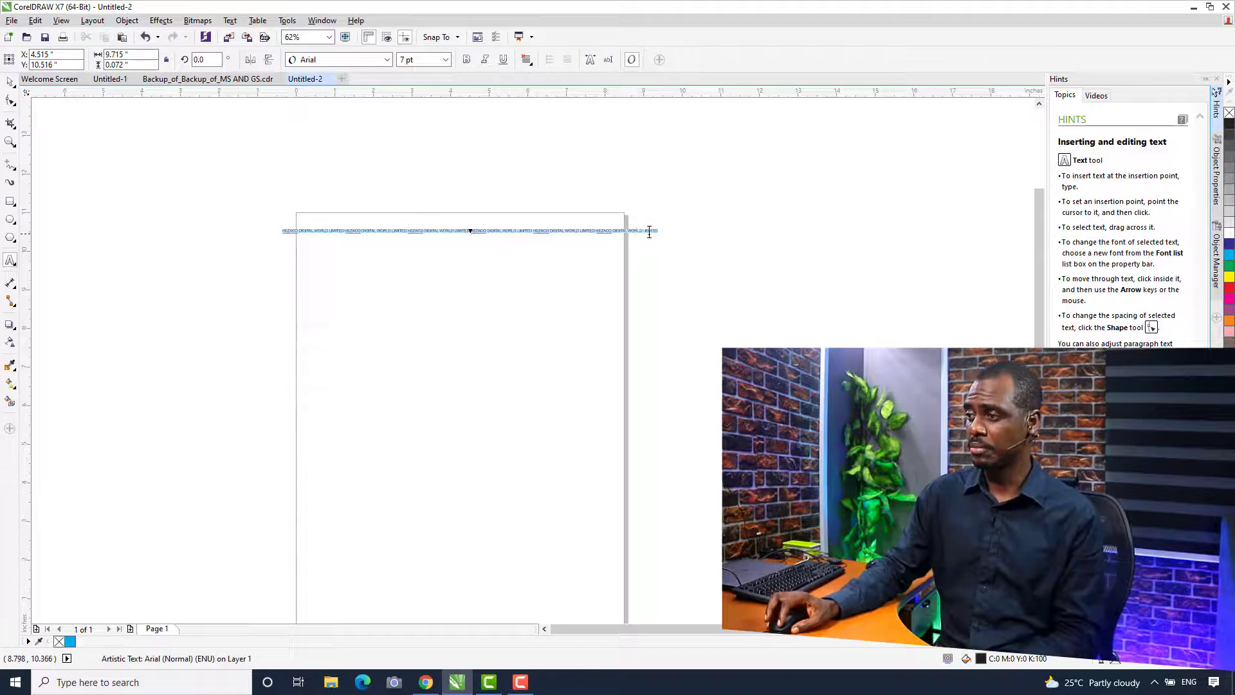
key("Escape")
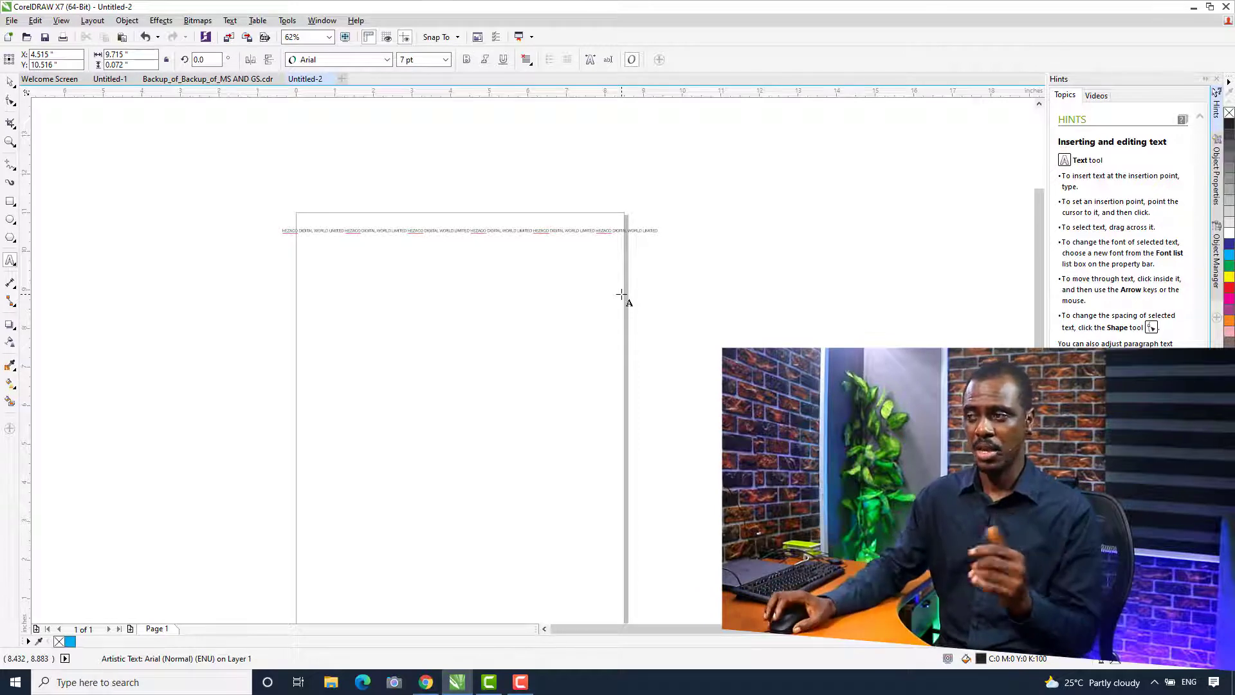
Step: Paste four more copies of the company-name line below the first, making five stacked lines
left_click(282, 231)
scroll(283, 231, "up", 2)
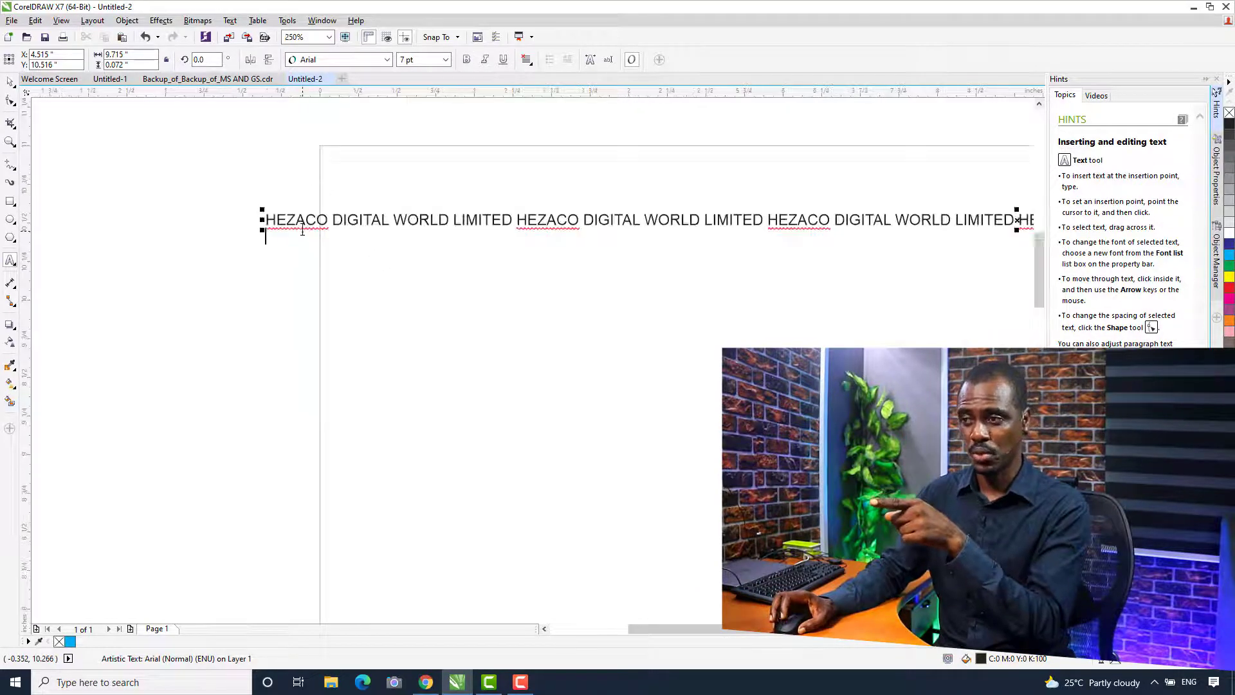
scroll(303, 230, "up", 1)
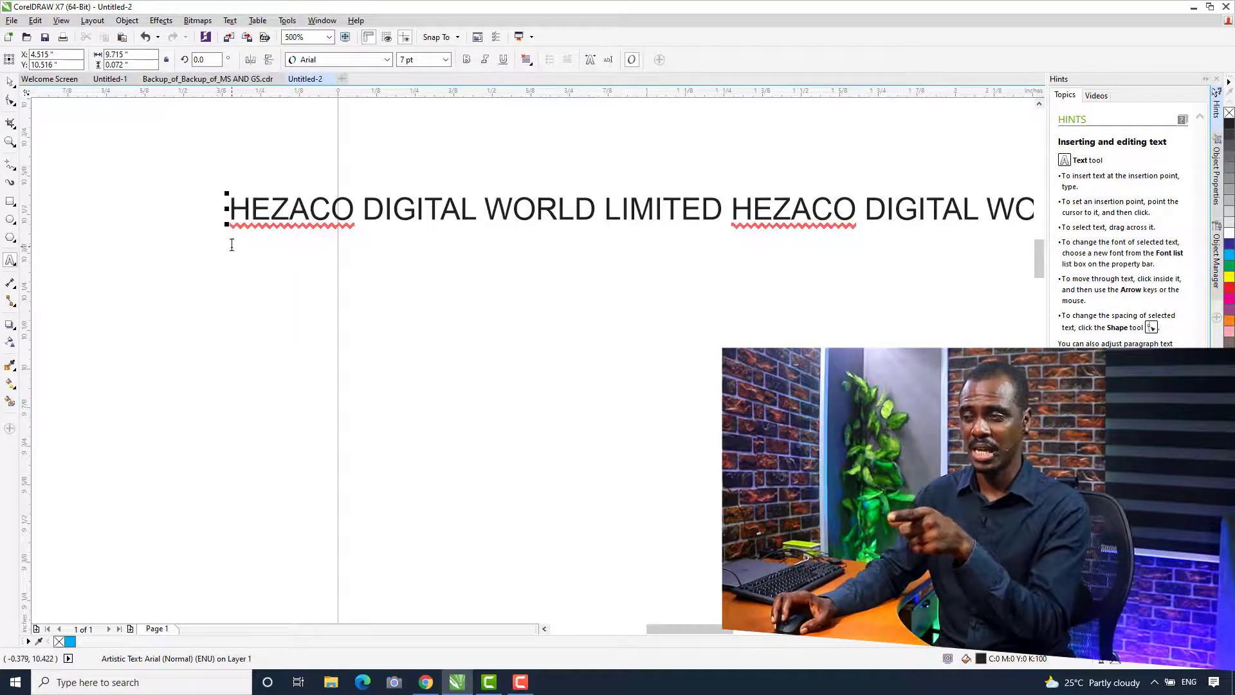
key("Return")
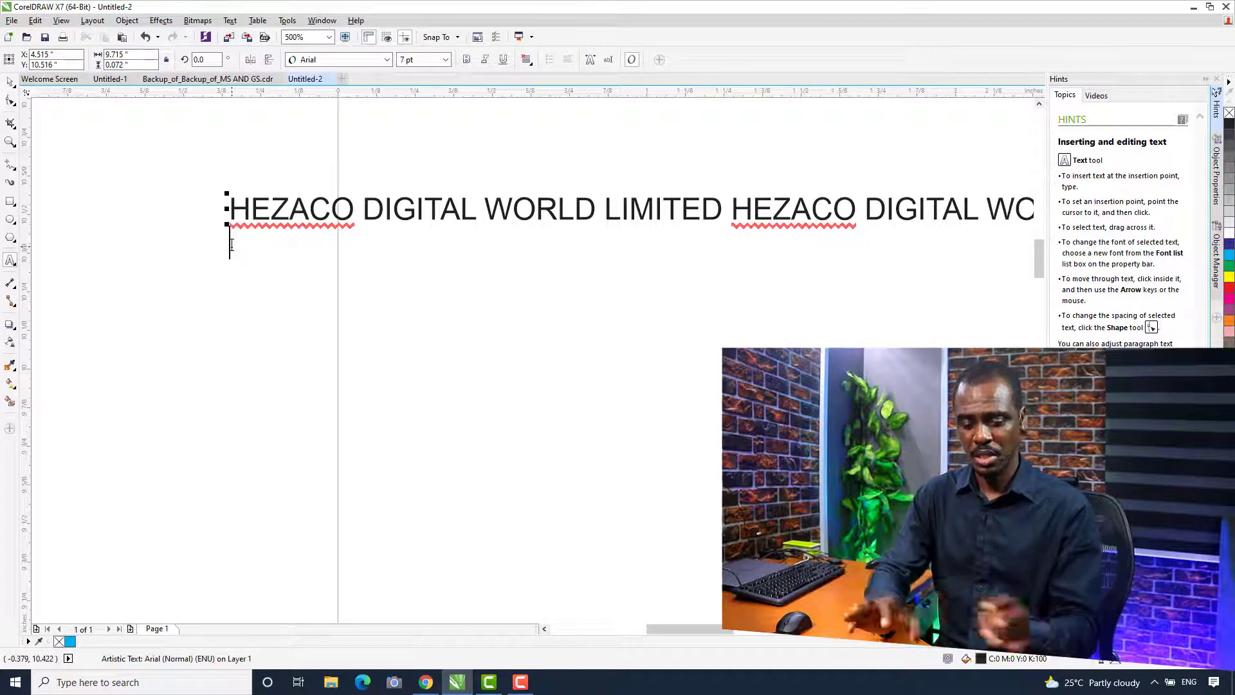
key("ctrl+v")
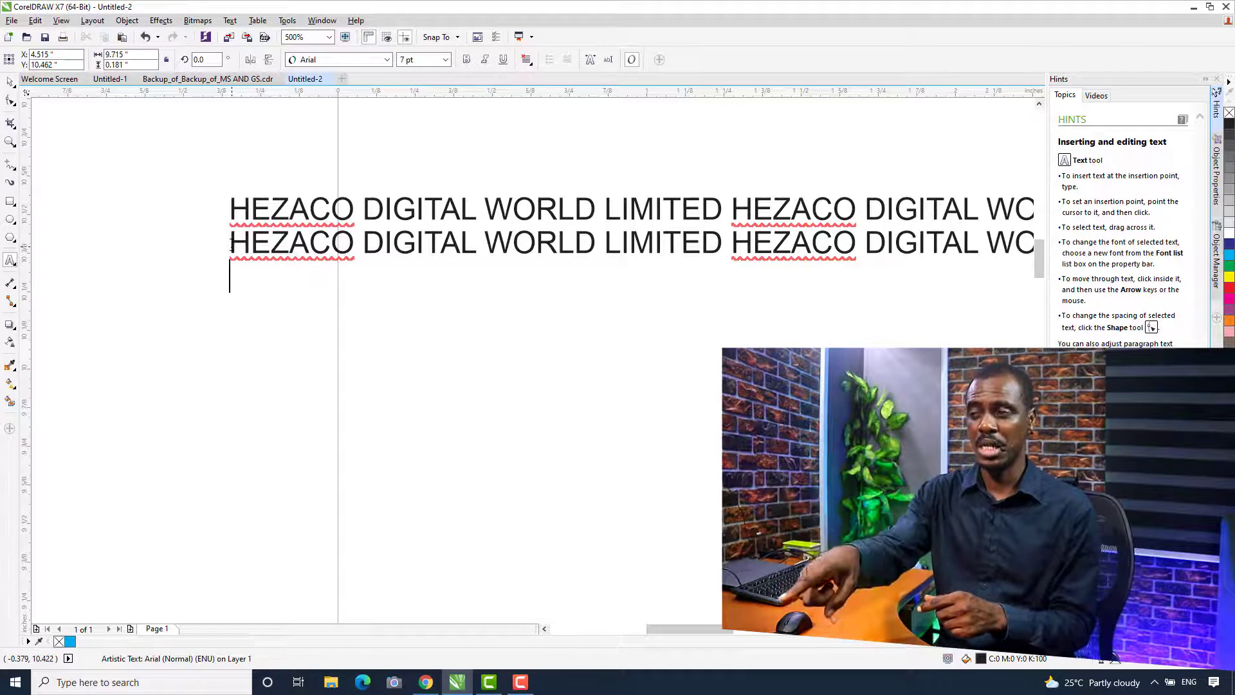
key("Return")
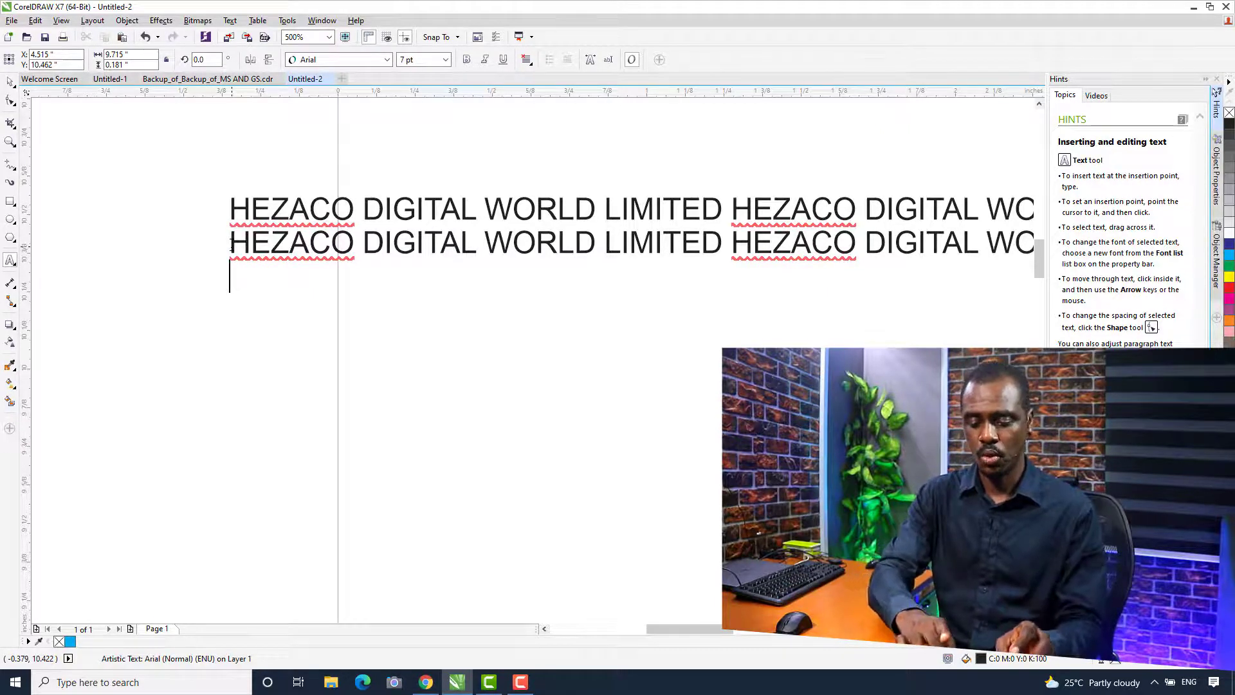
key("ctrl+v")
key("Return")
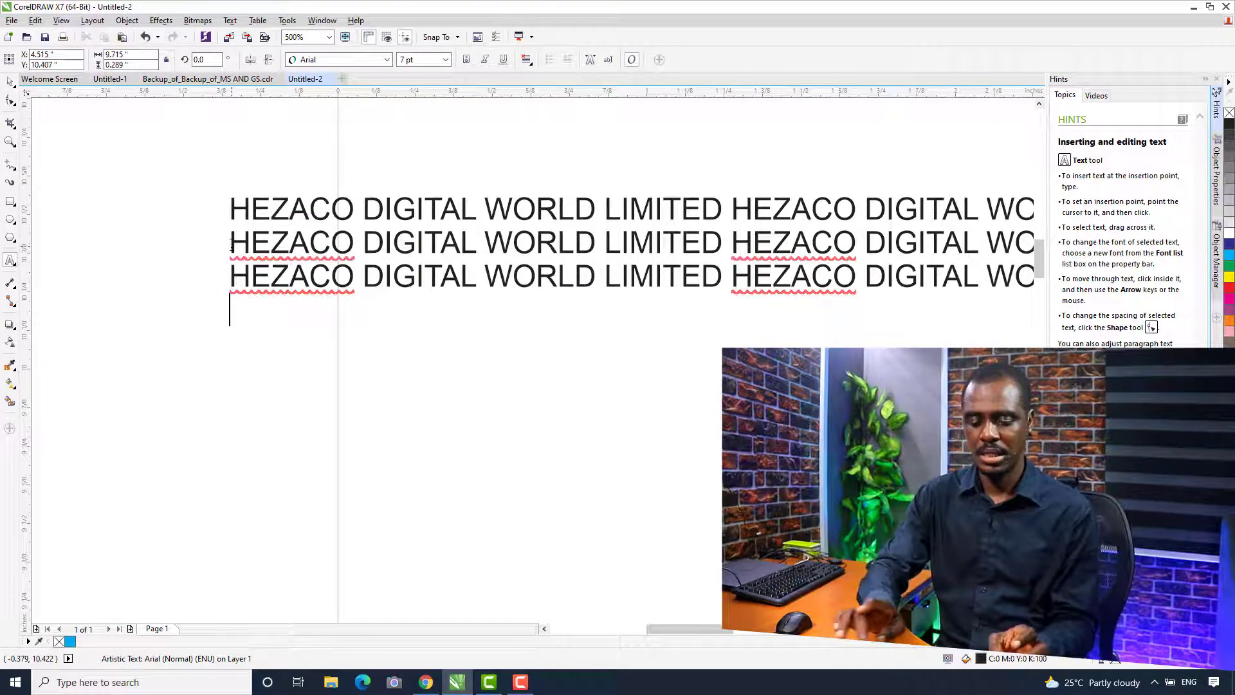
key("ctrl+v")
key("Return")
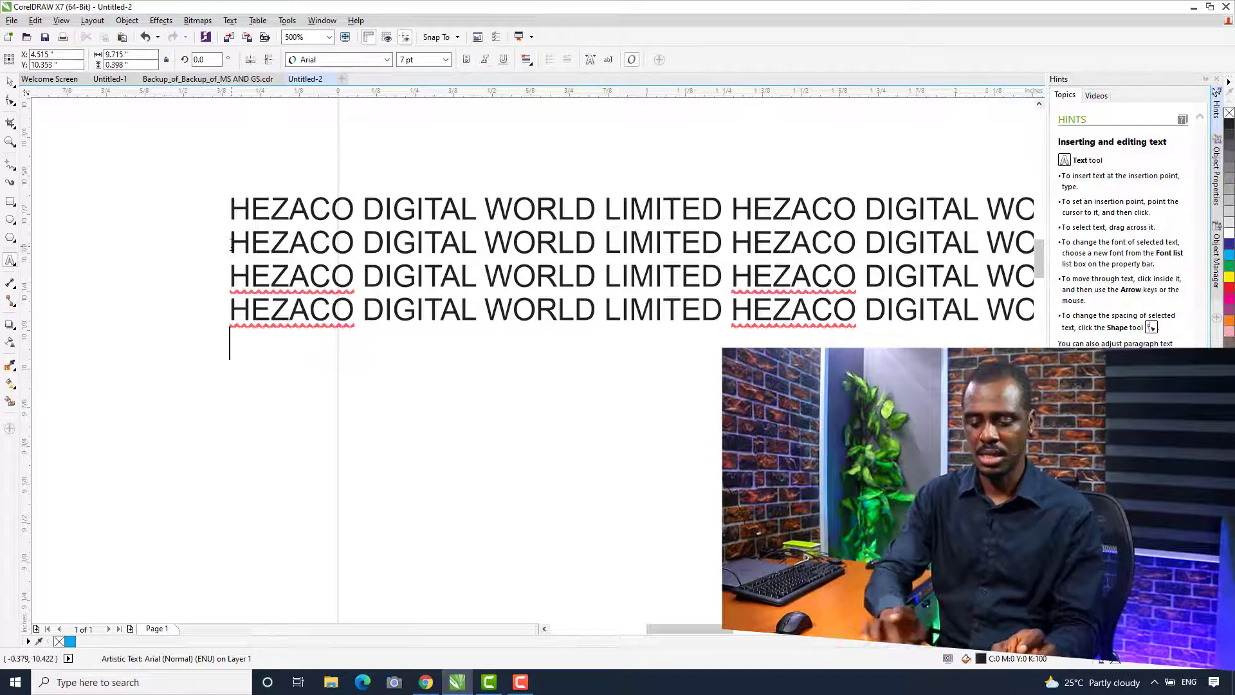
key("ctrl+v")
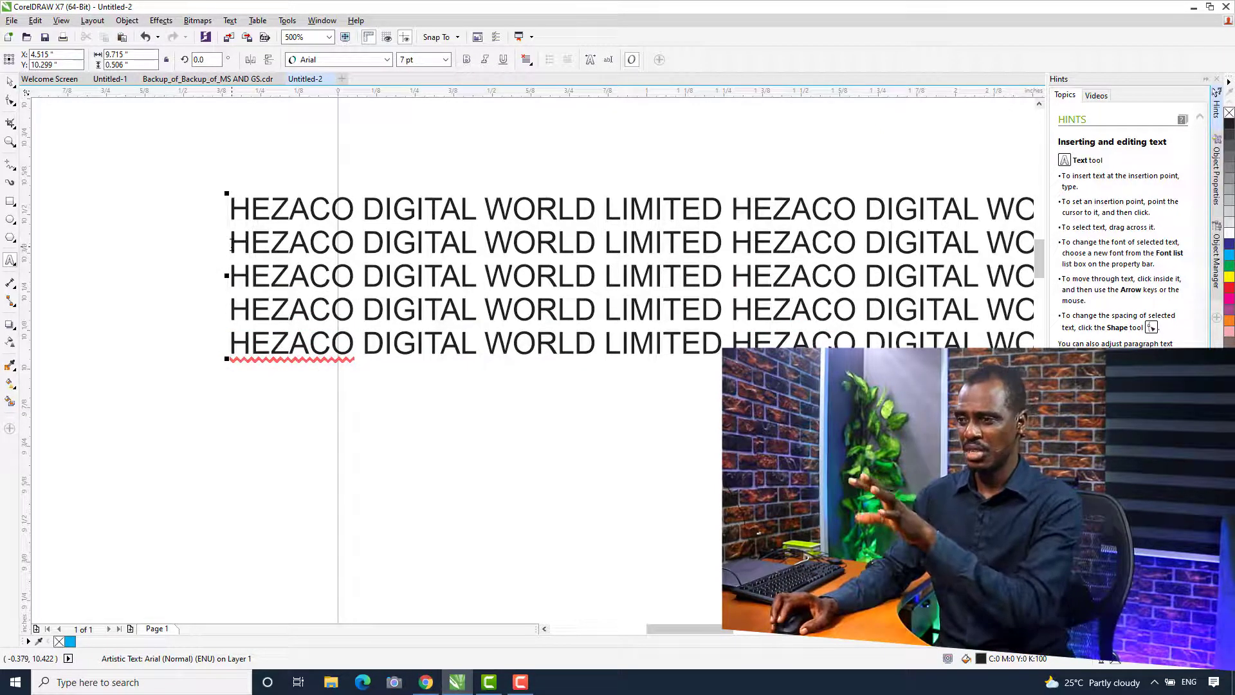
scroll(268, 292, "down", 2)
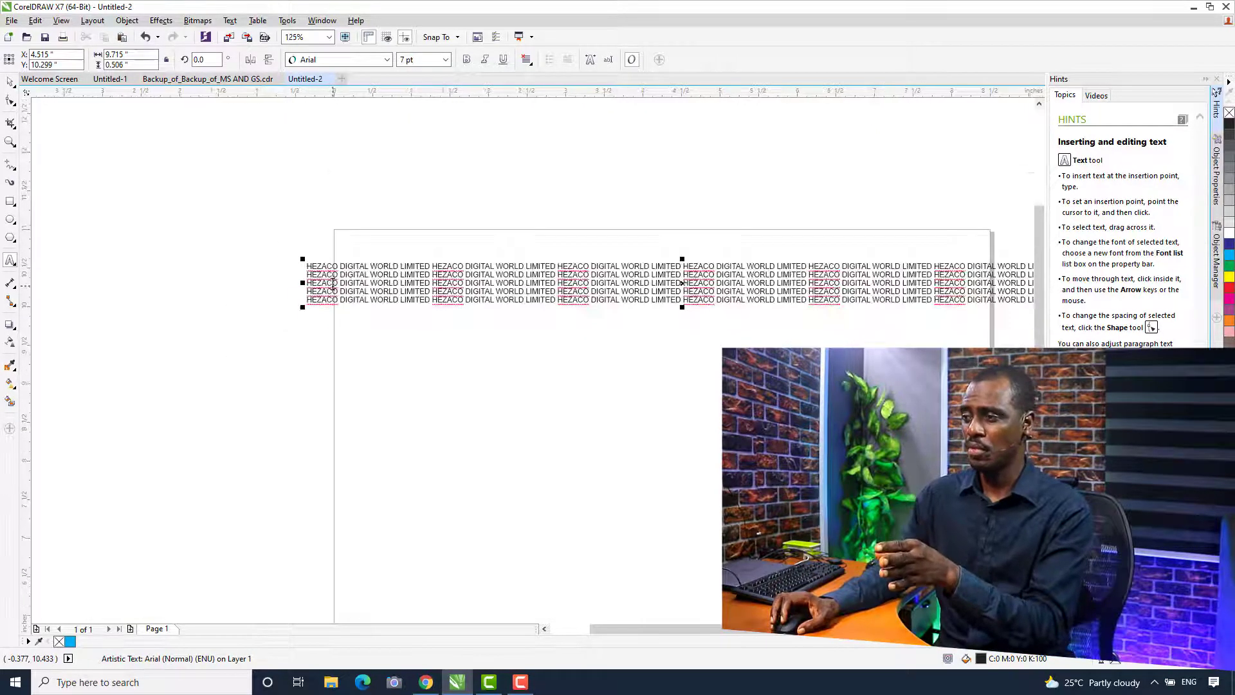
scroll(682, 284, "down", 1)
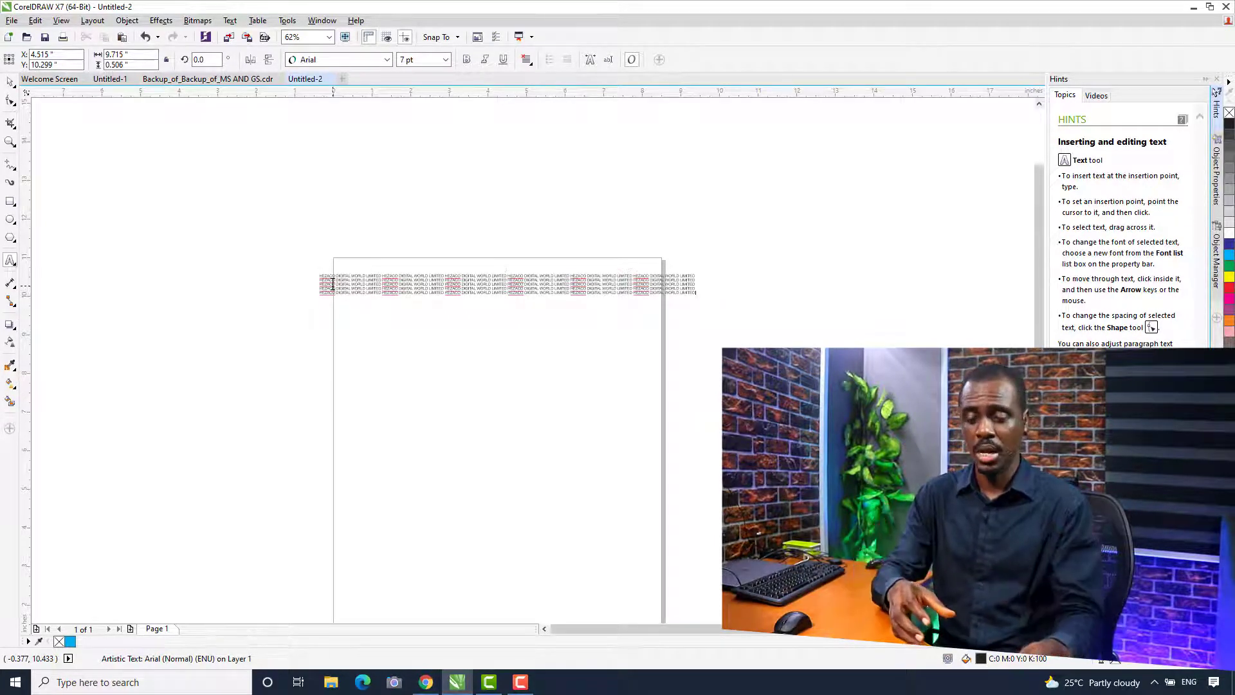
Step: Paste the five-line block repeatedly to grow it to about twenty company-name lines
key("ctrl+a")
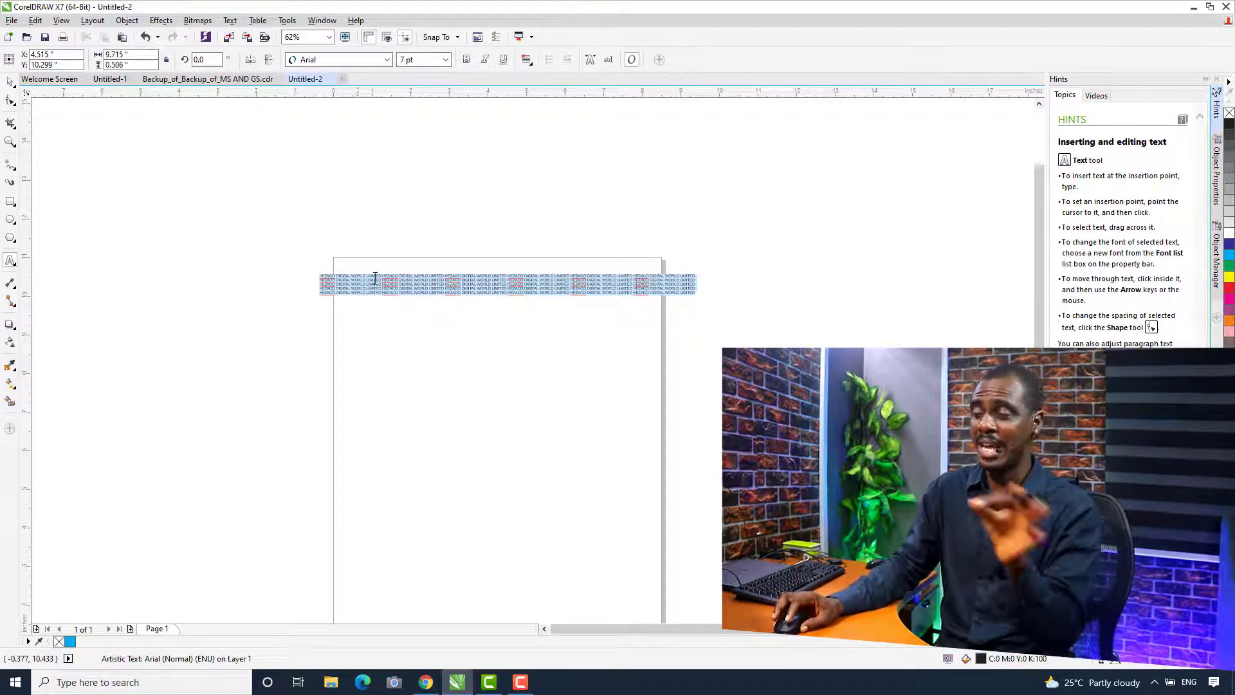
left_click(697, 291)
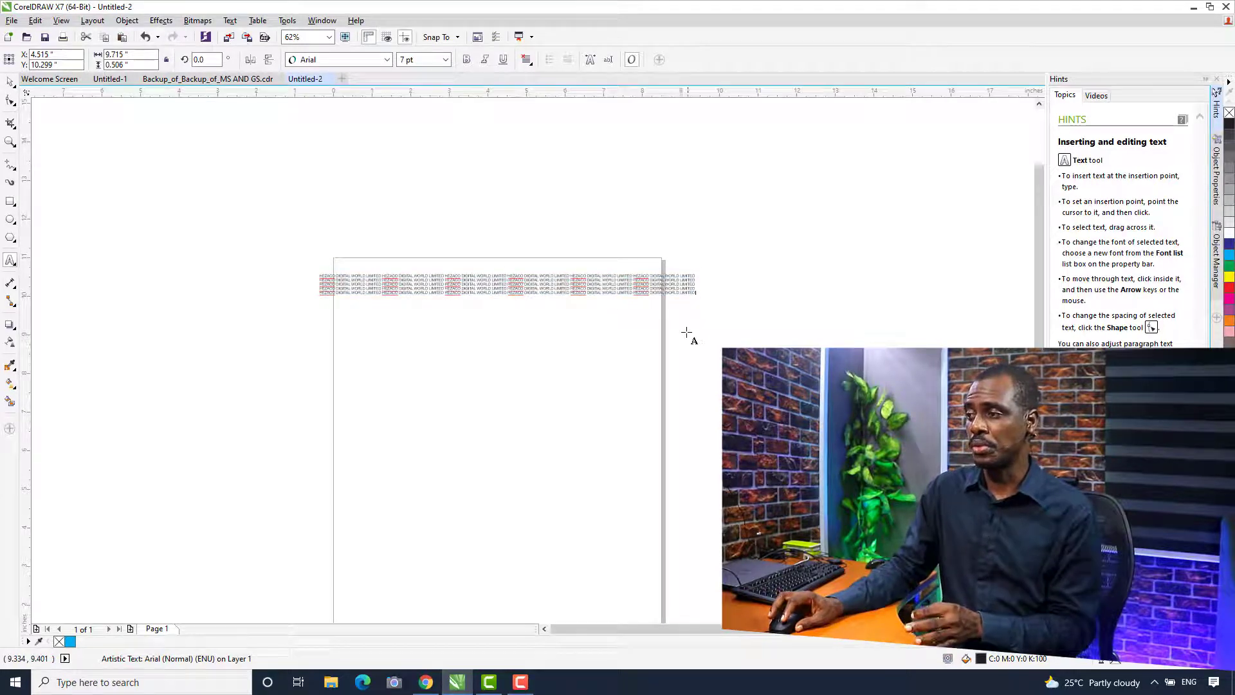
key("Escape")
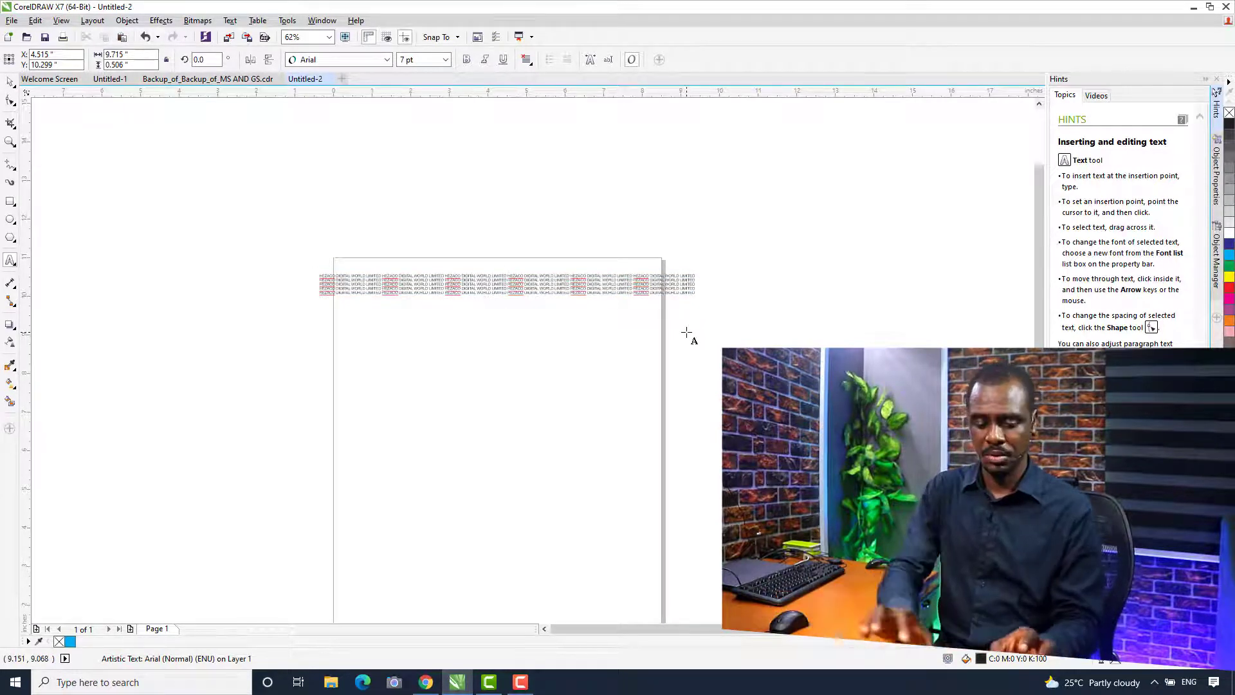
key("ctrl+v")
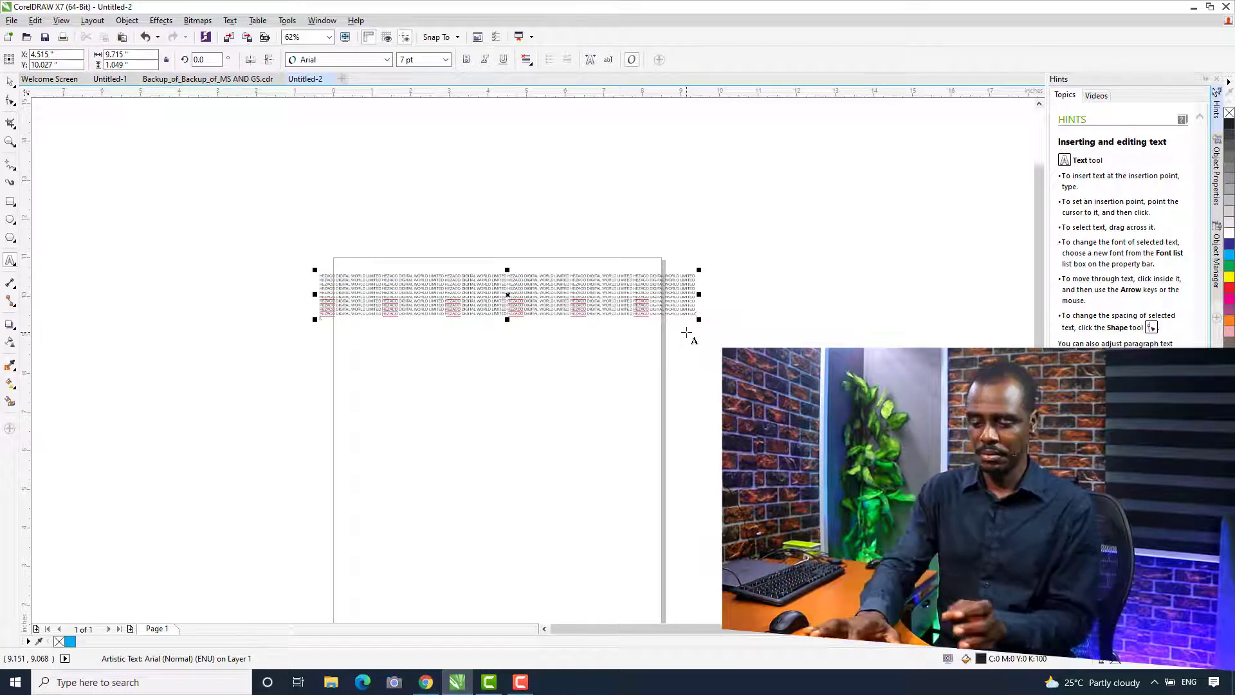
key("Escape")
key("ctrl+v")
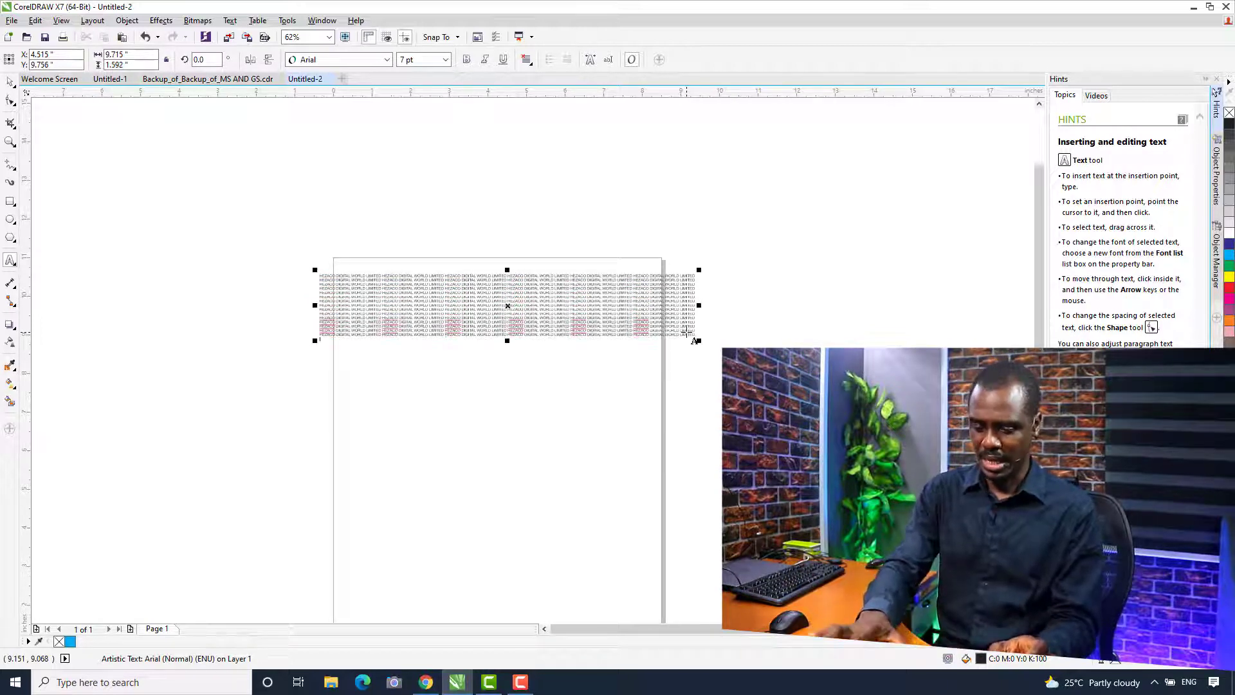
key("ctrl+v")
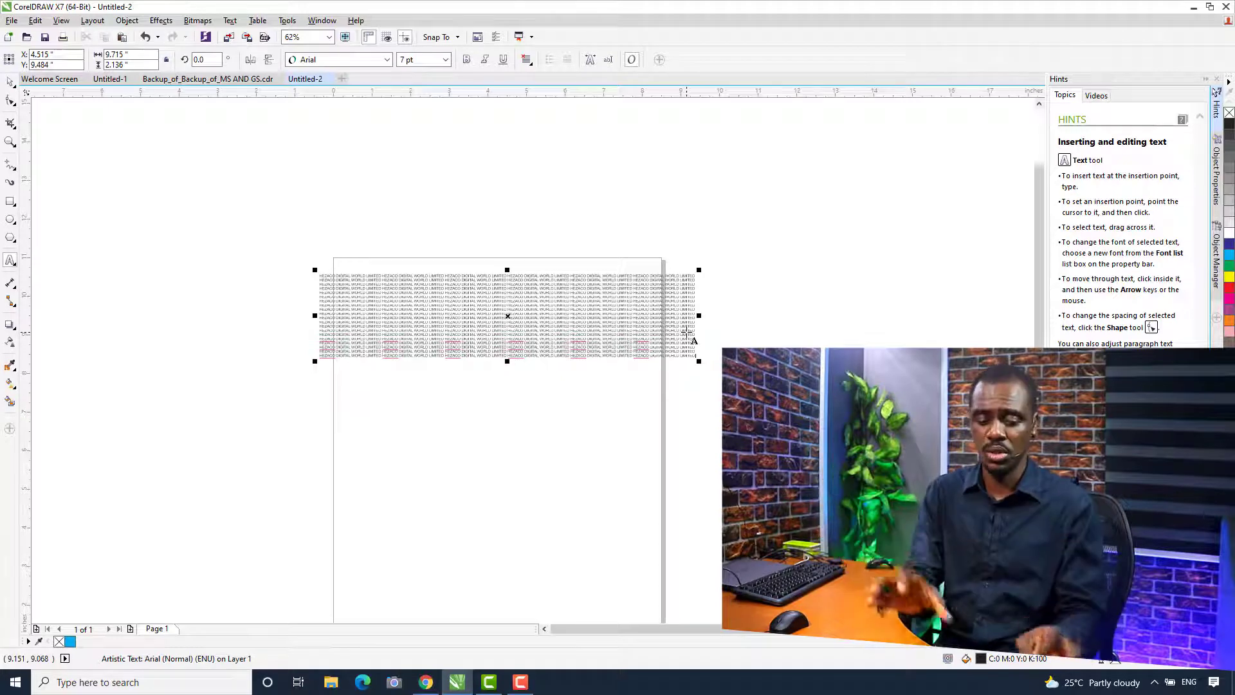
key("ctrl+a")
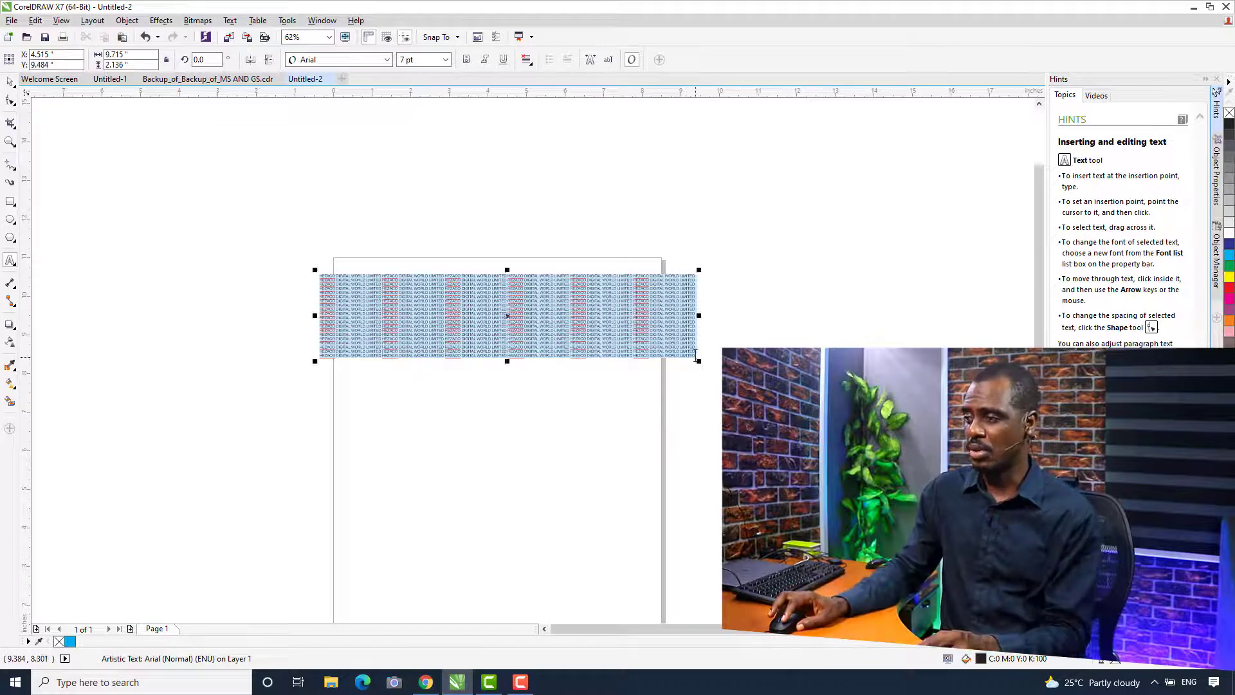
Step: Keep pasting company-name lines until the block reaches the page bottom, then select all
left_click(695, 356)
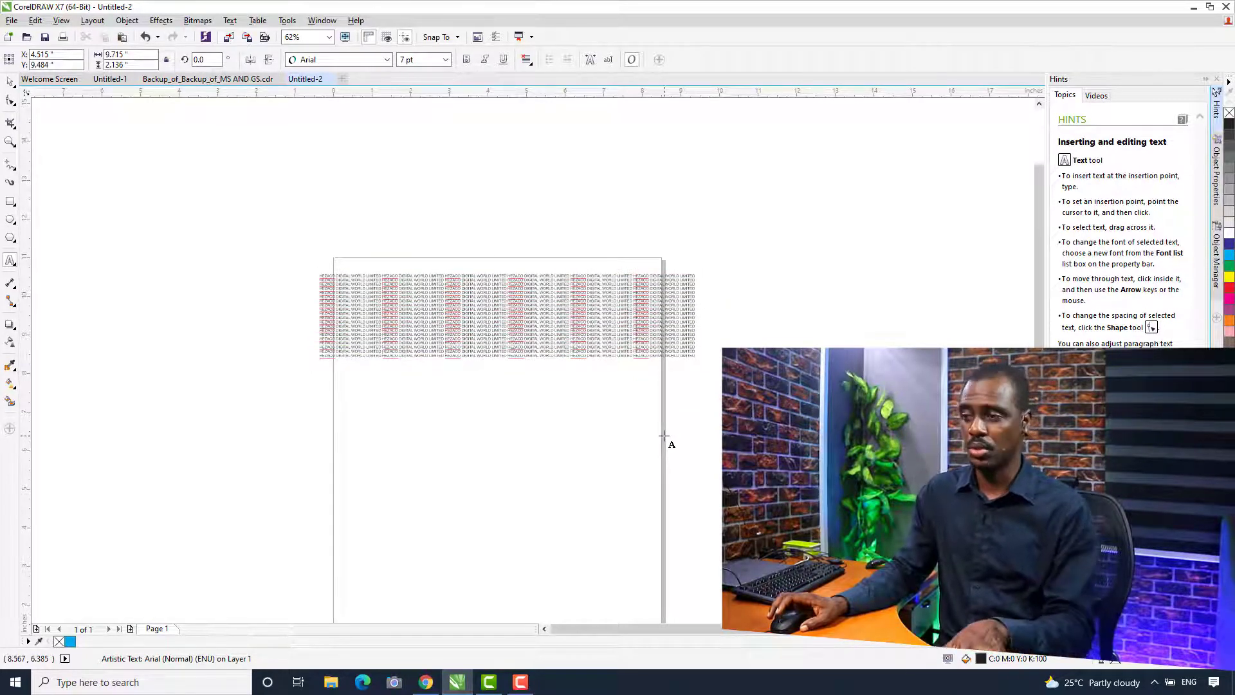
key("ctrl+v")
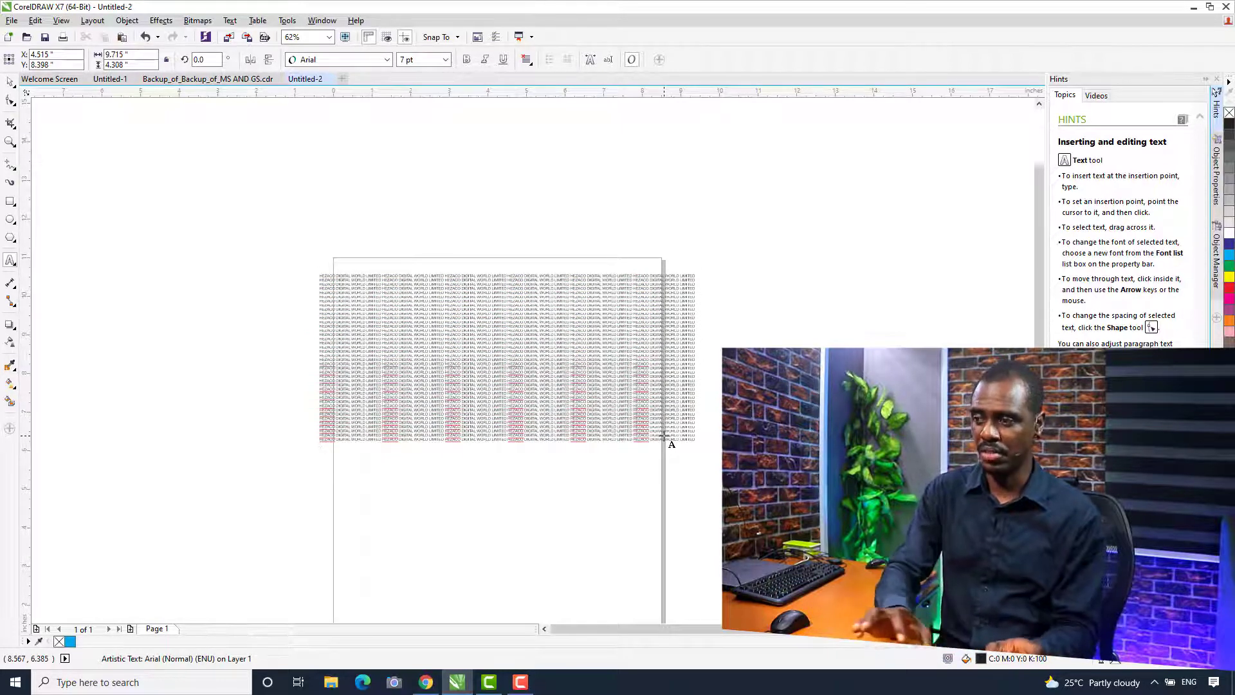
key("ctrl+v")
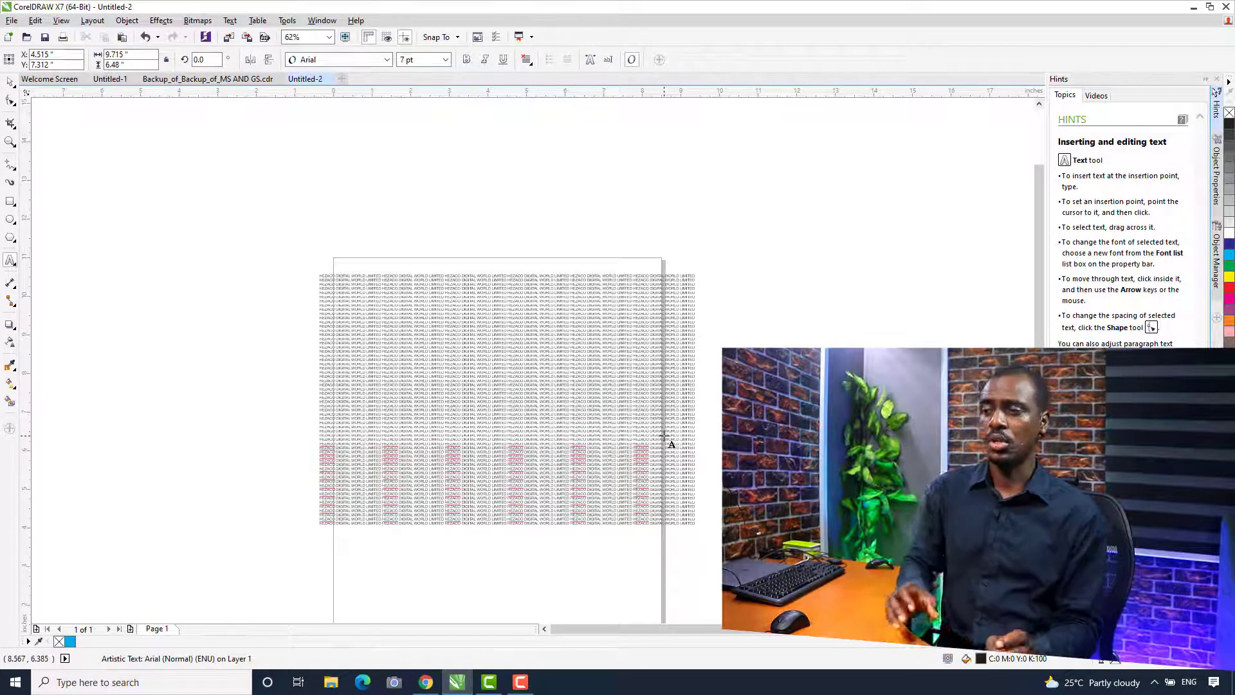
key("ctrl+v")
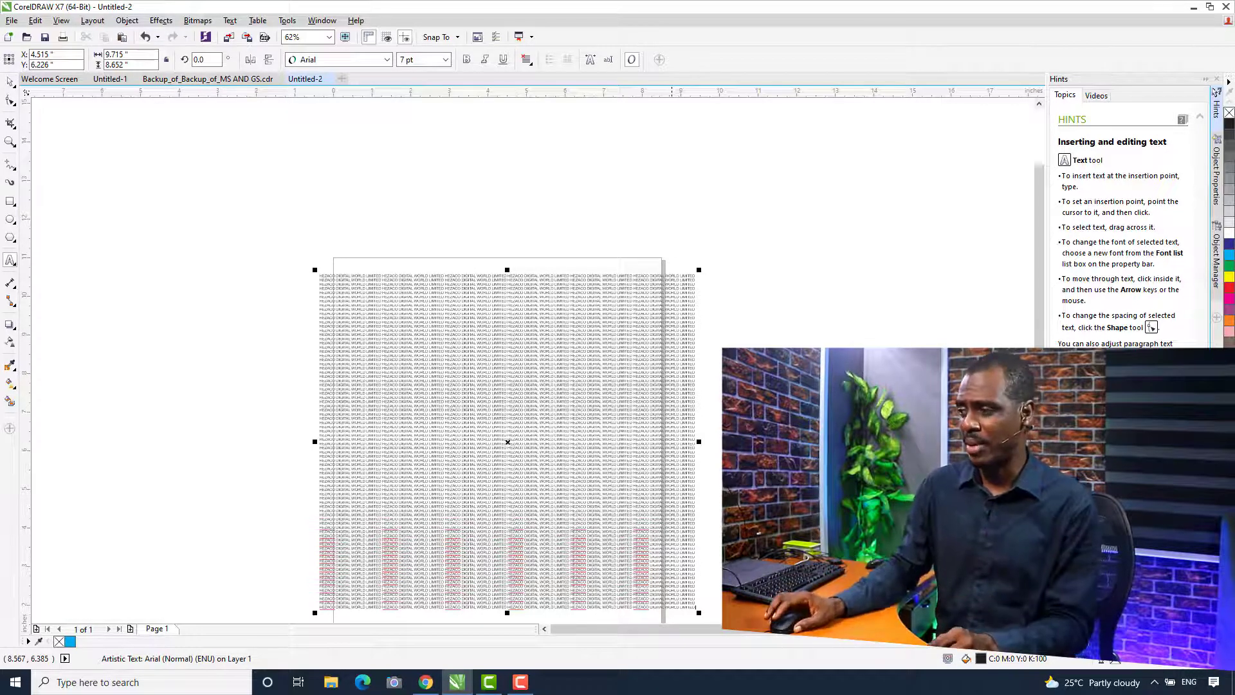
left_click_drag(1039, 238, 1039, 290)
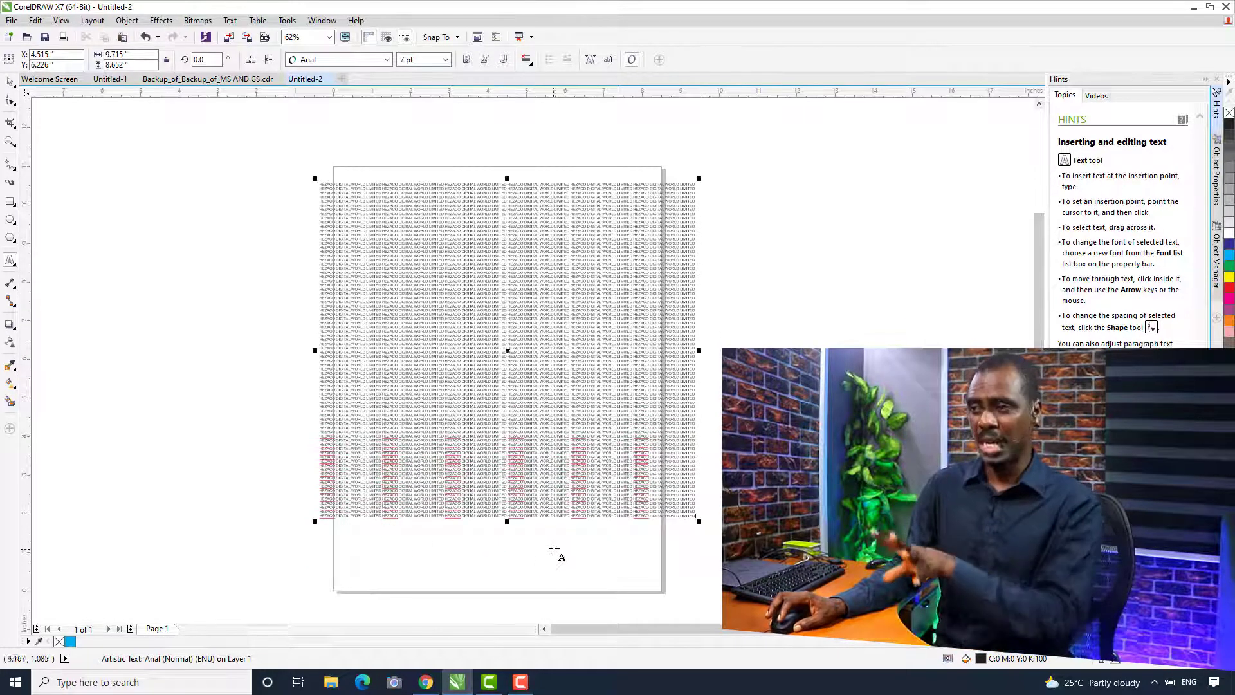
key("Escape")
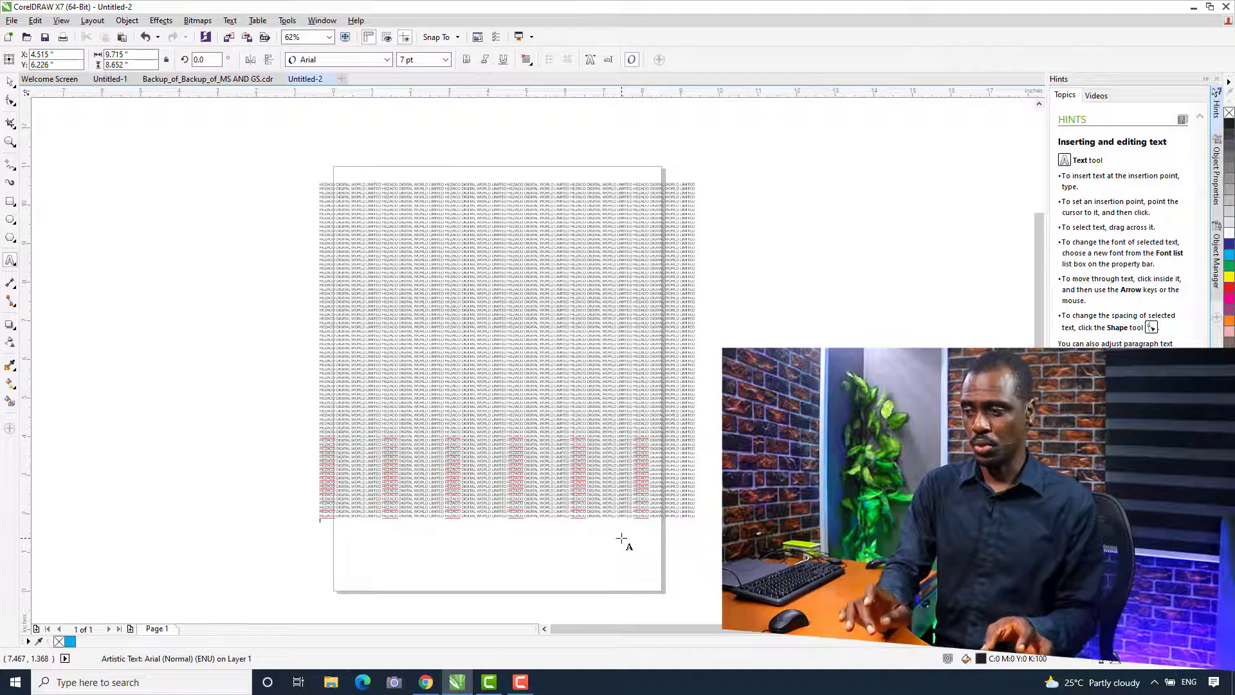
key("Return")
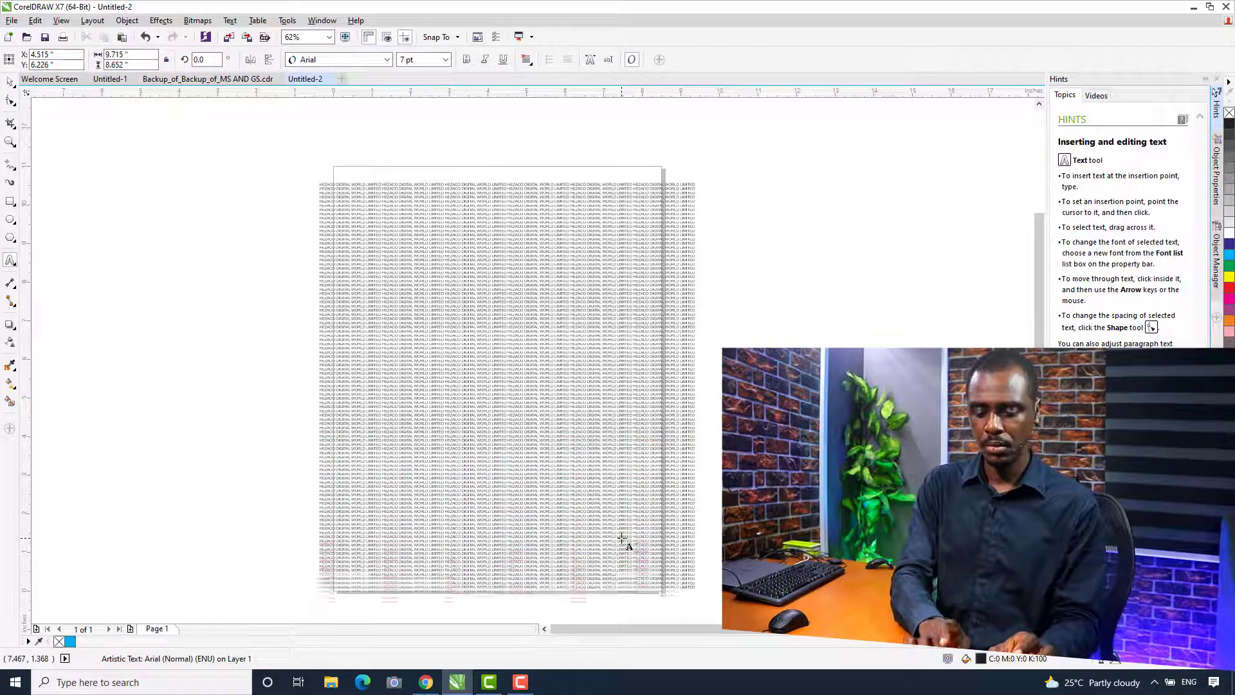
key("ctrl+v")
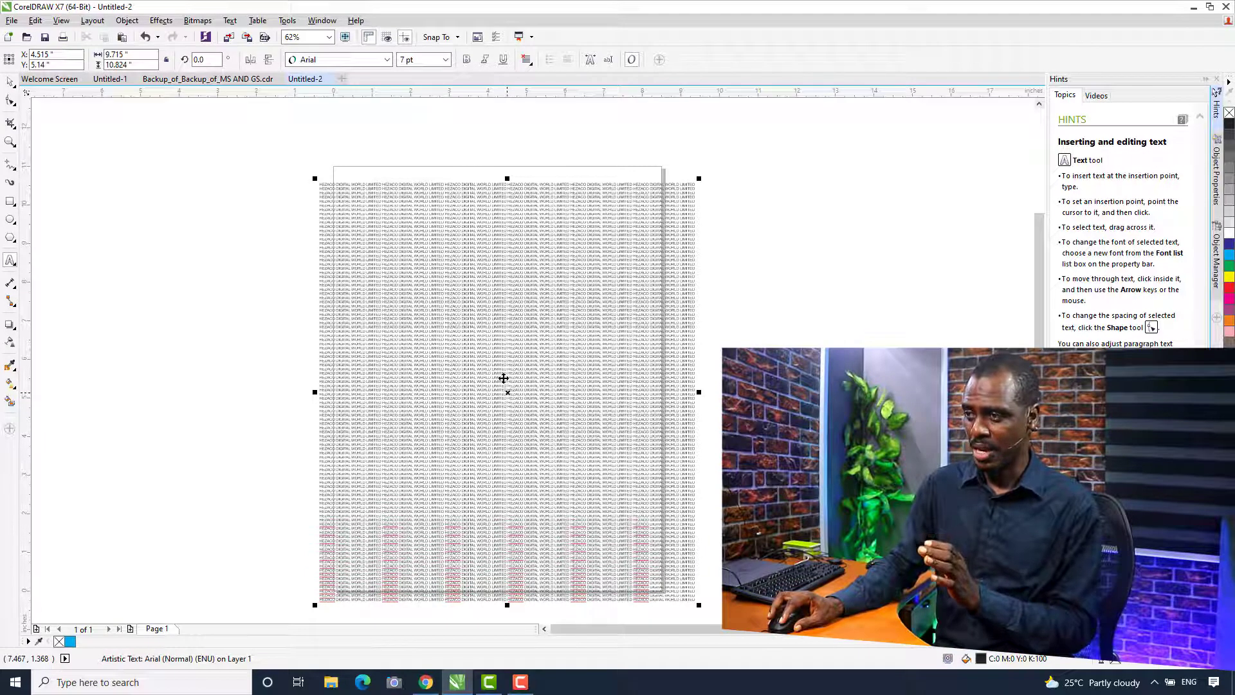
key("ctrl+a")
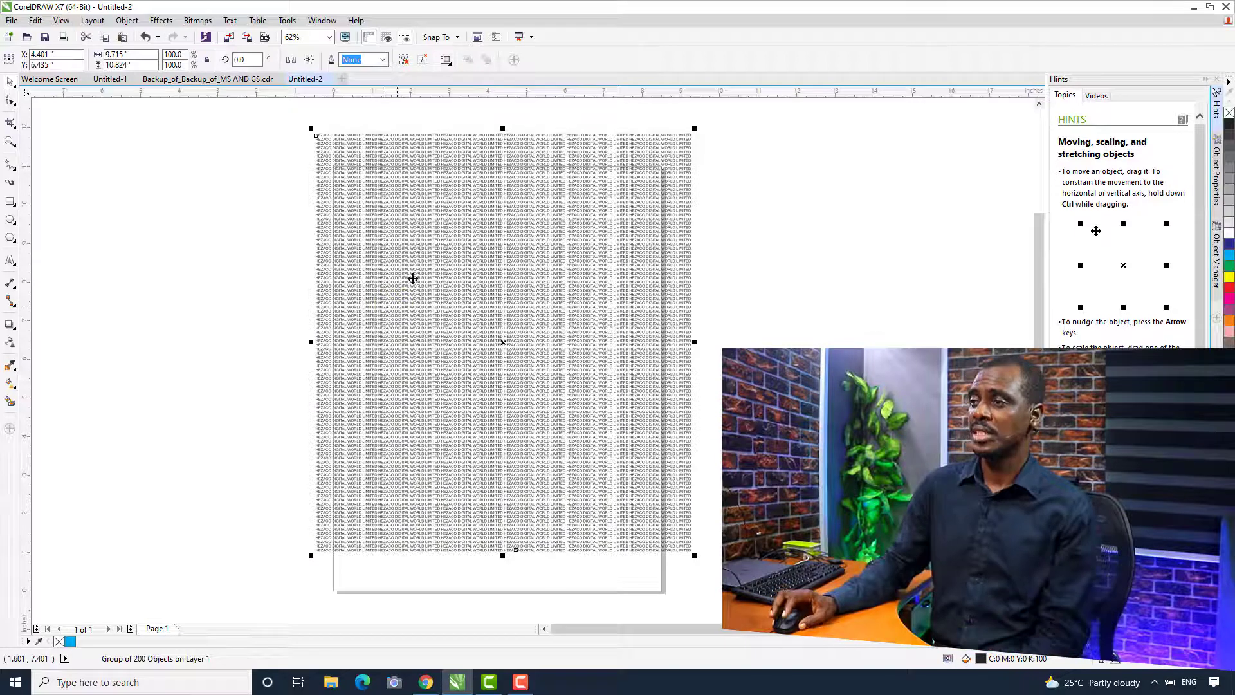
Step: Select the 200-object company-name group and drag it down over the Letter page
left_click(448, 281)
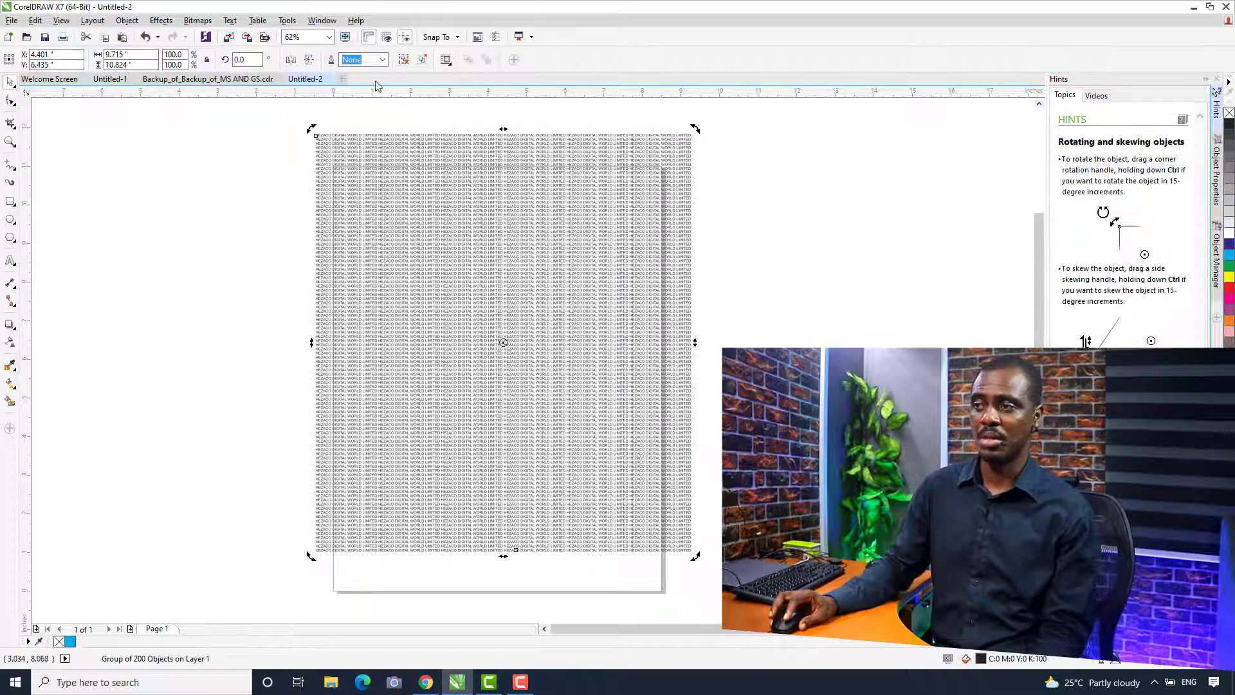
left_click(135, 326)
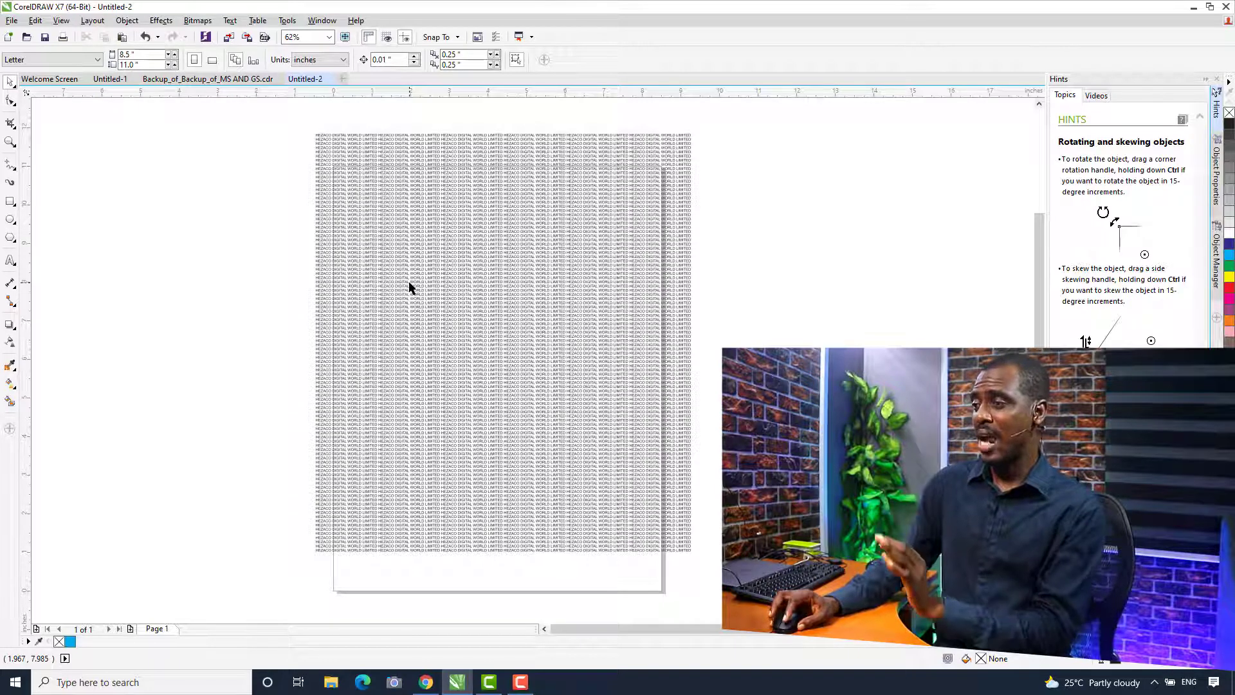
left_click(409, 287)
left_click_drag(409, 283, 409, 313)
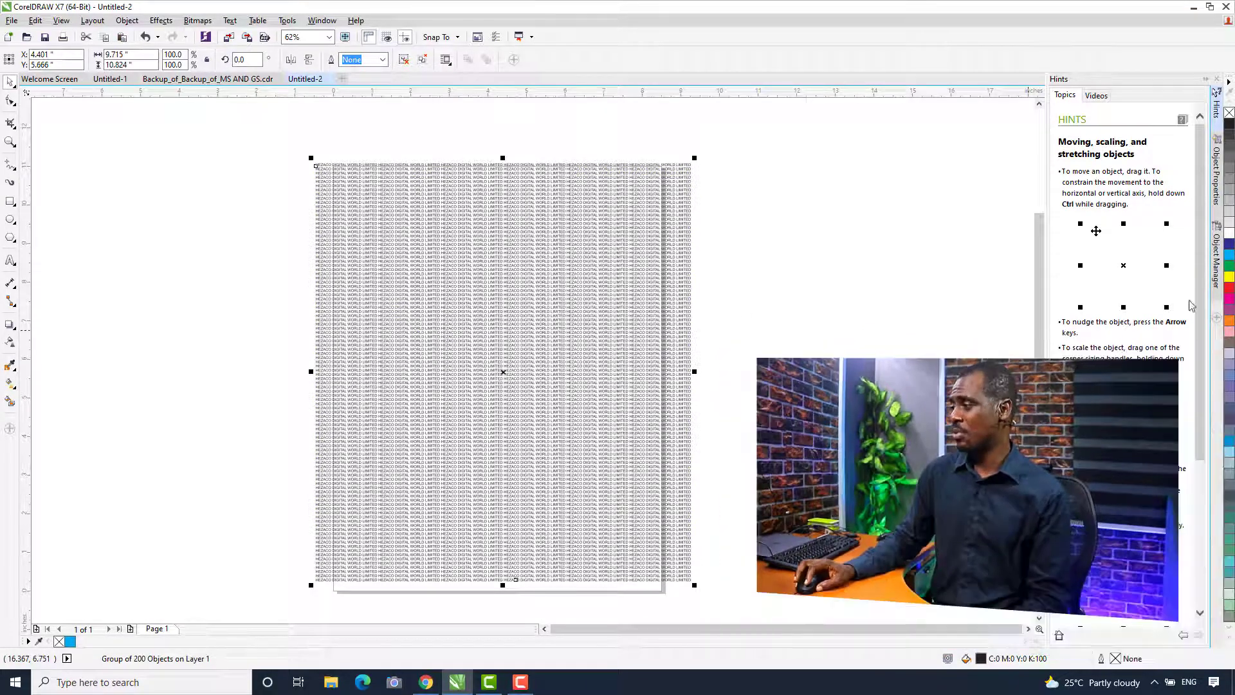
Step: Fill the repeated company-name group with Cyan from the colour palette
left_click(1230, 256)
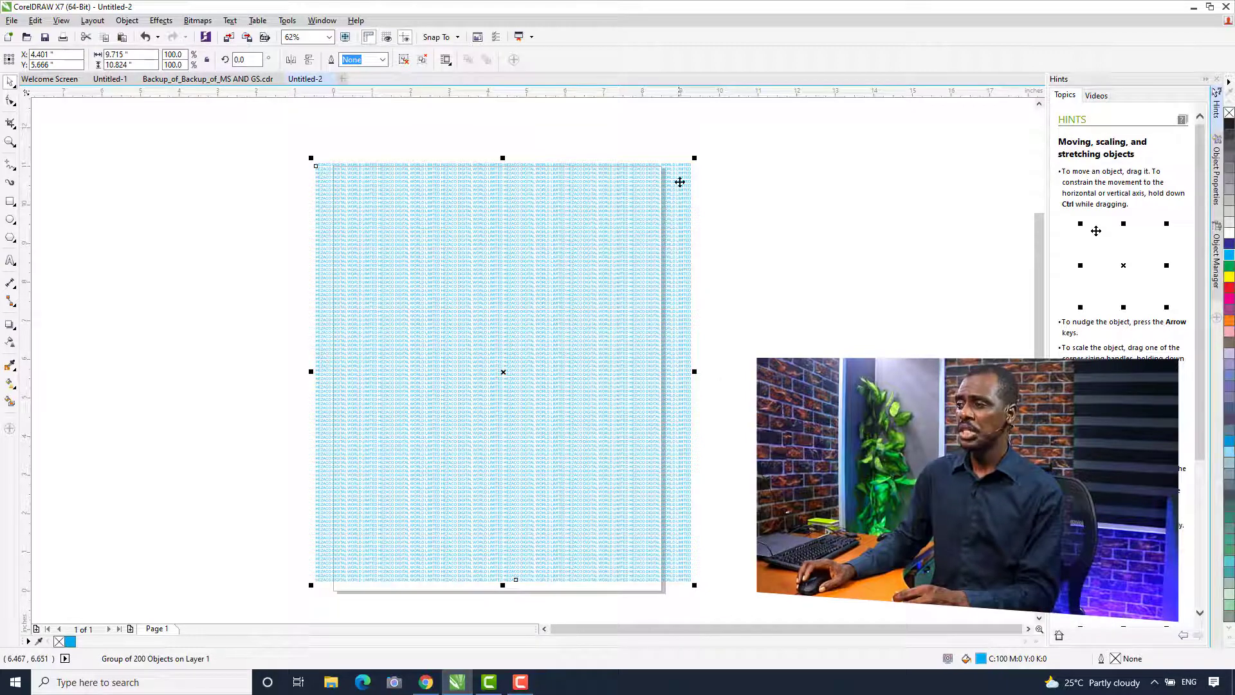
scroll(656, 173, "up", 2)
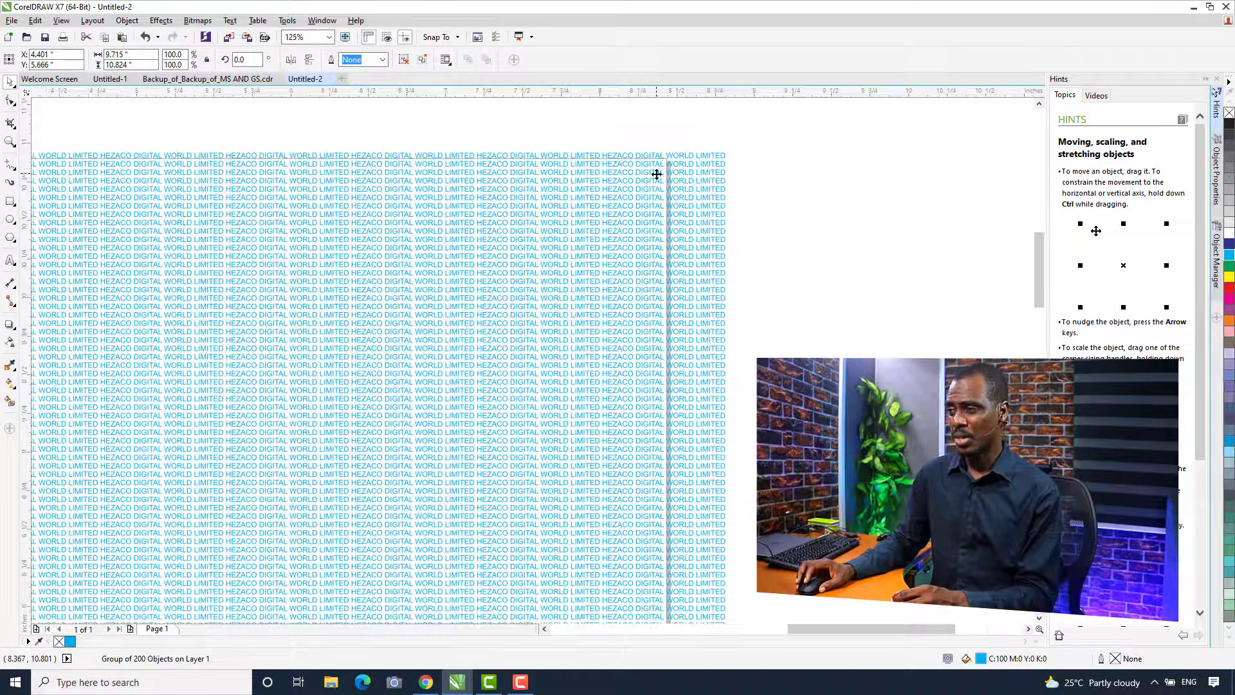
scroll(643, 187, "up", 2)
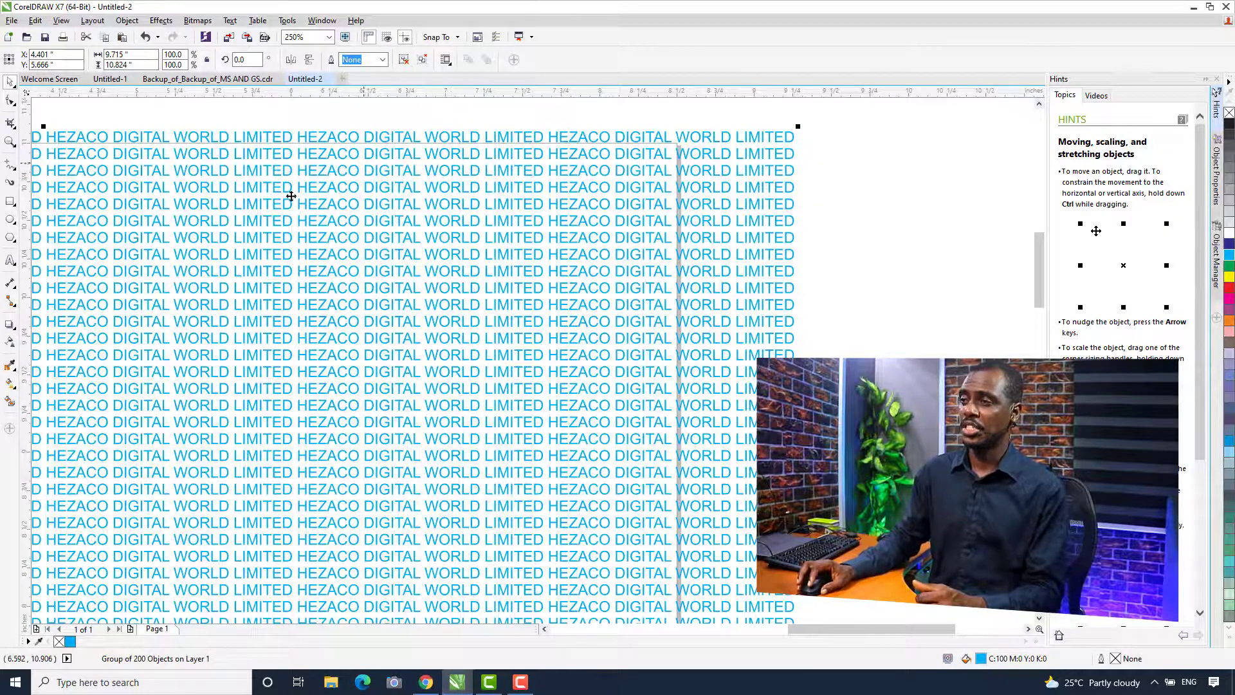
left_click(10, 344)
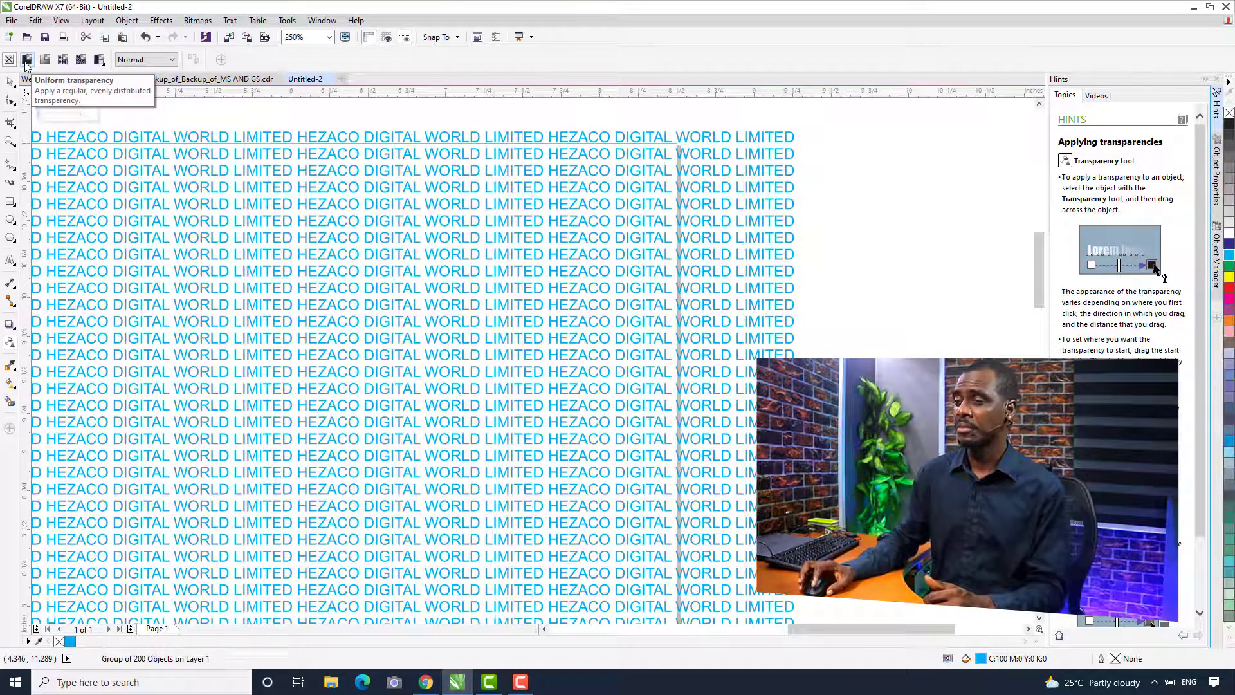
Step: Give the cyan company-name text a uniform transparency of 79
left_click(27, 60)
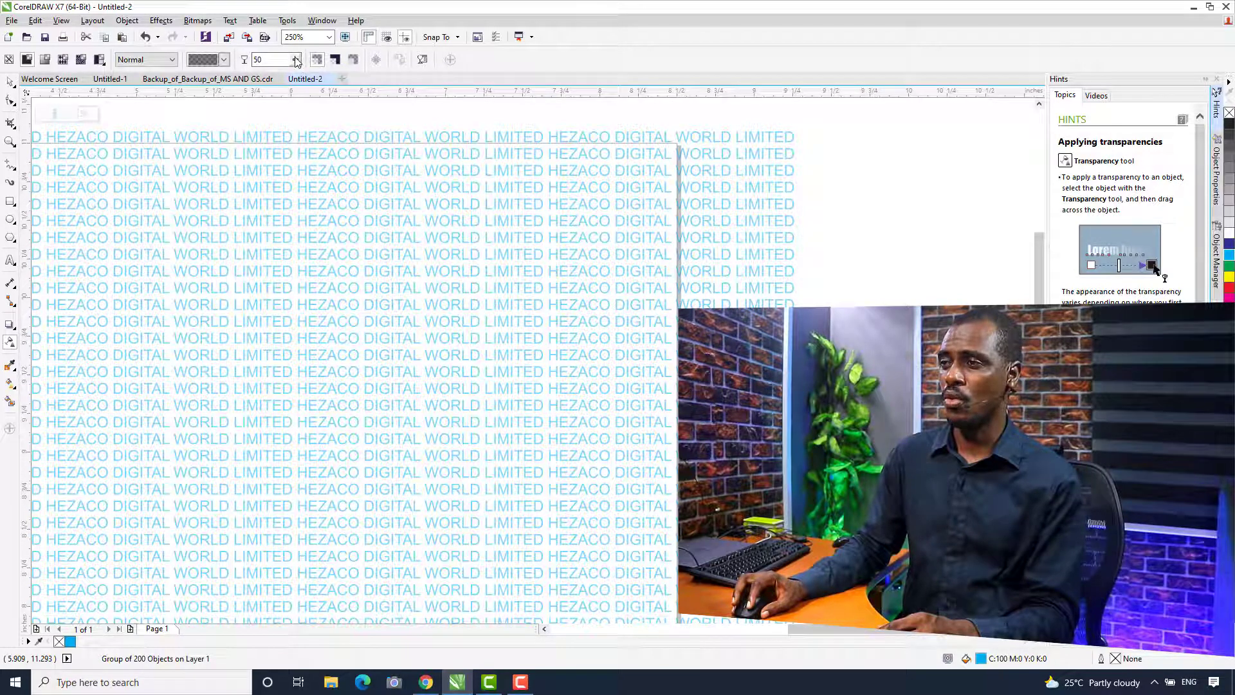
left_click(296, 60)
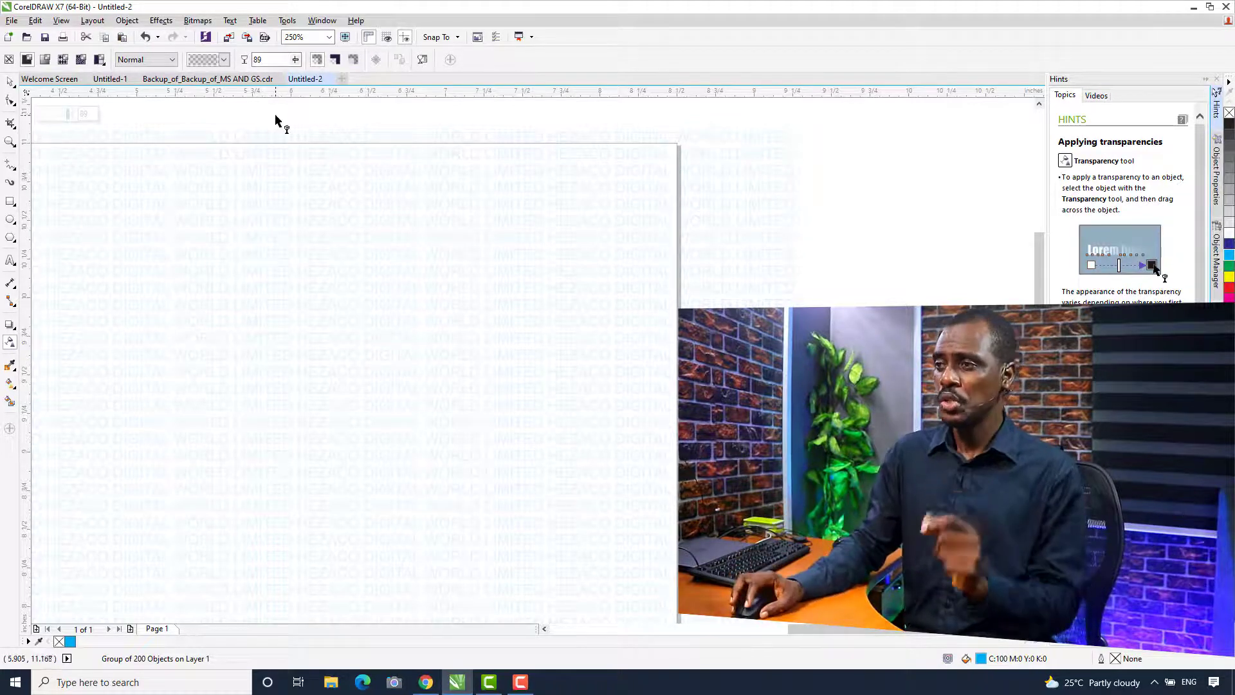
left_click(295, 62)
left_click(295, 63)
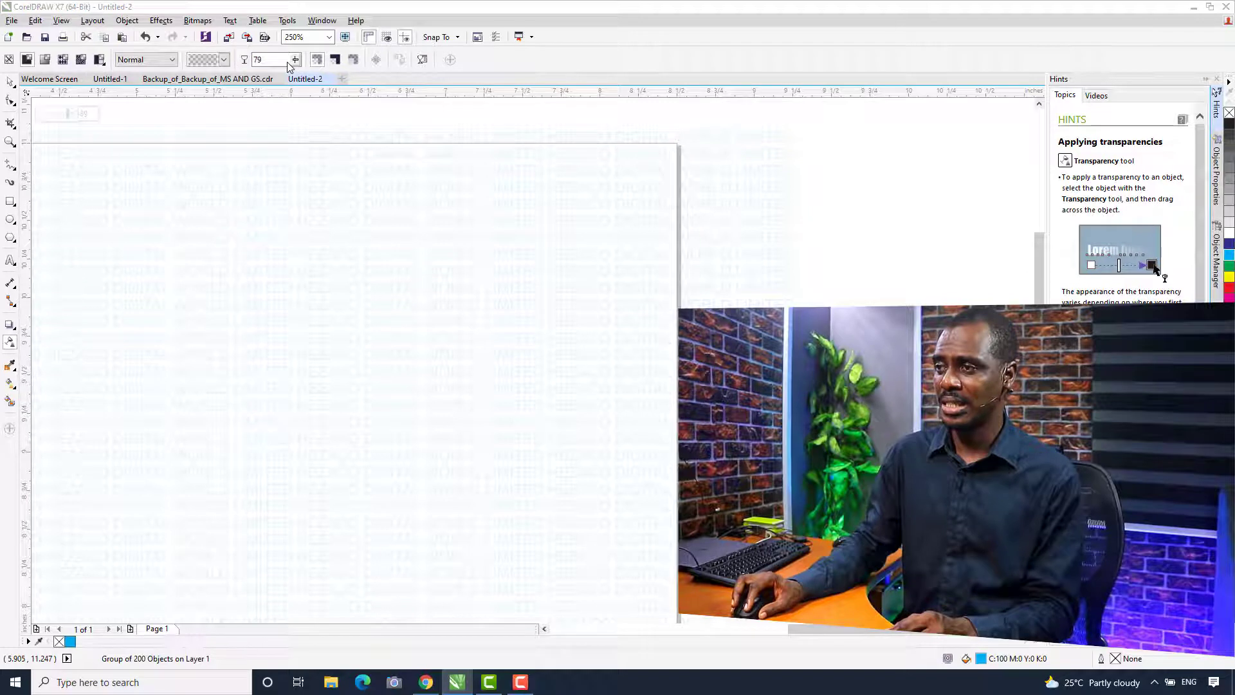
left_click(295, 62)
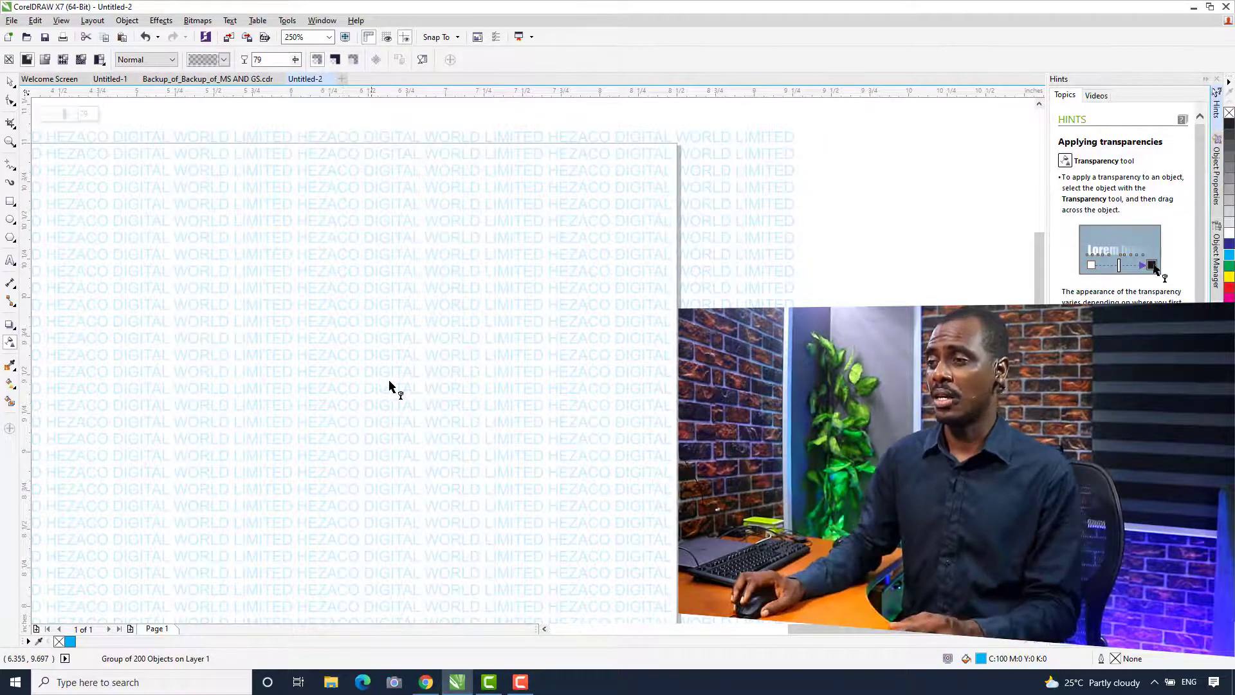
left_click(9, 83)
Step: Draw a 7.7 by 9.7 inch rectangle just inside the page edges
scroll(627, 378, "down", 2)
scroll(627, 380, "down", 2)
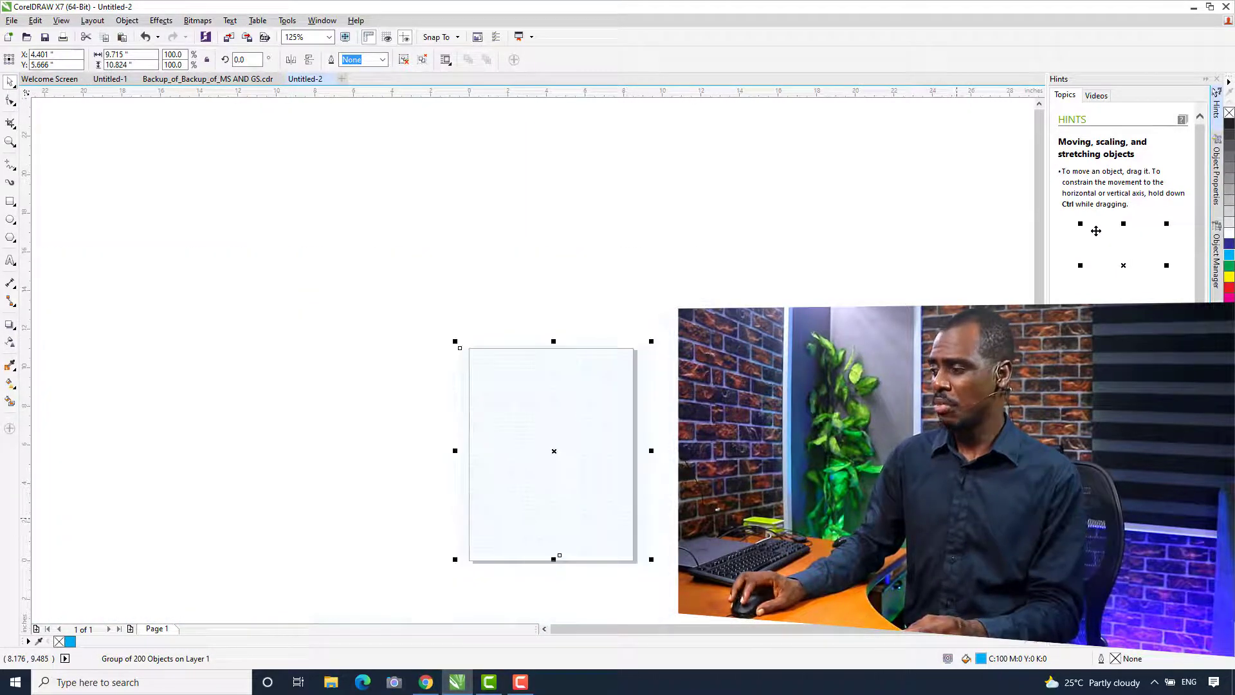
scroll(553, 398, "down", 2)
scroll(553, 398, "down", 2)
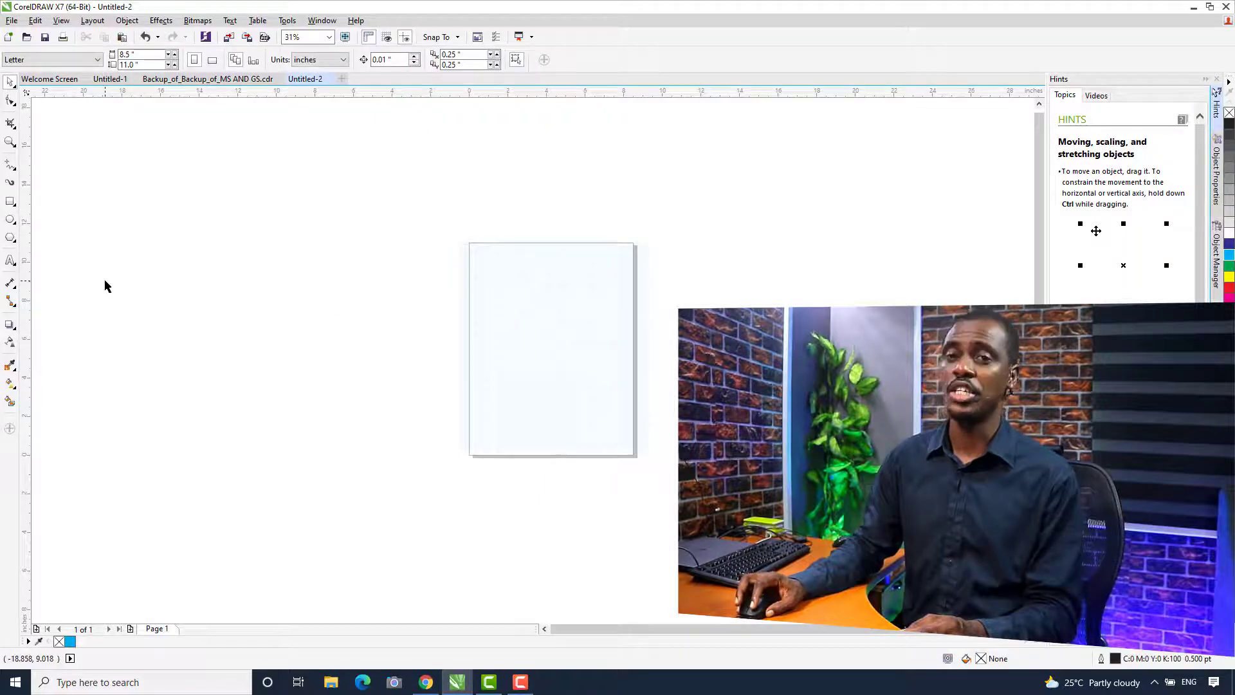
left_click(10, 201)
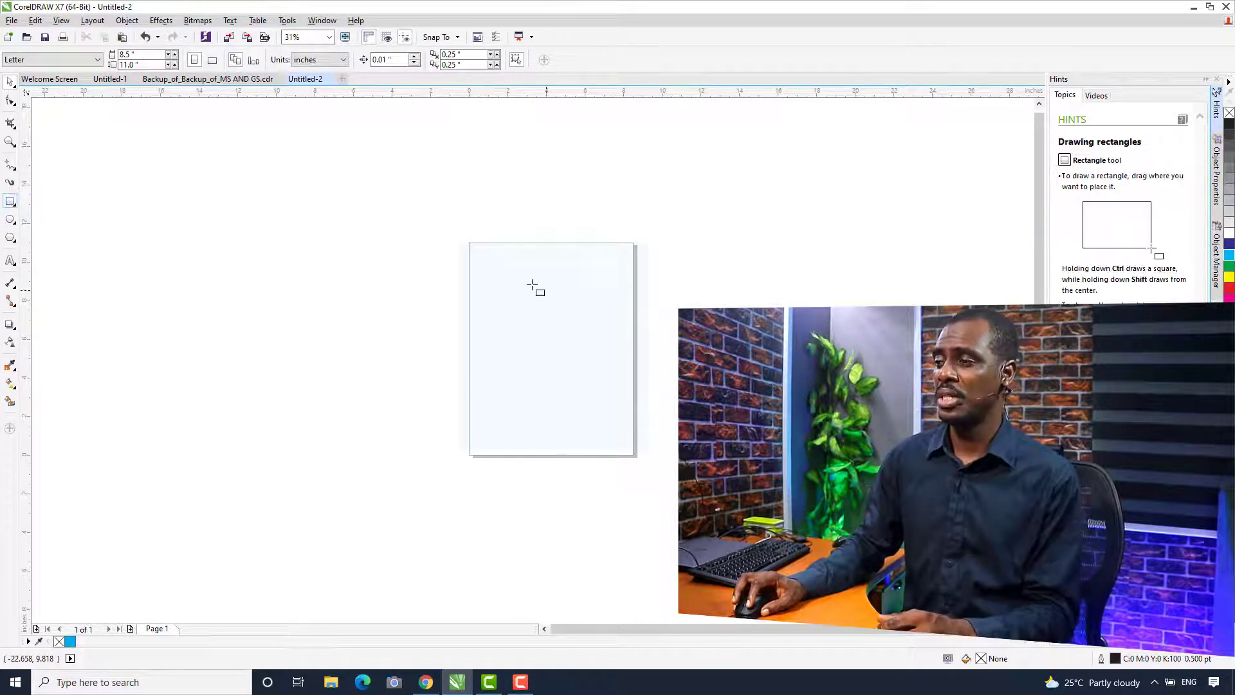
mouse_move(476, 253)
left_mouse_down()
mouse_move(594, 343)
mouse_move(624, 439)
left_mouse_up()
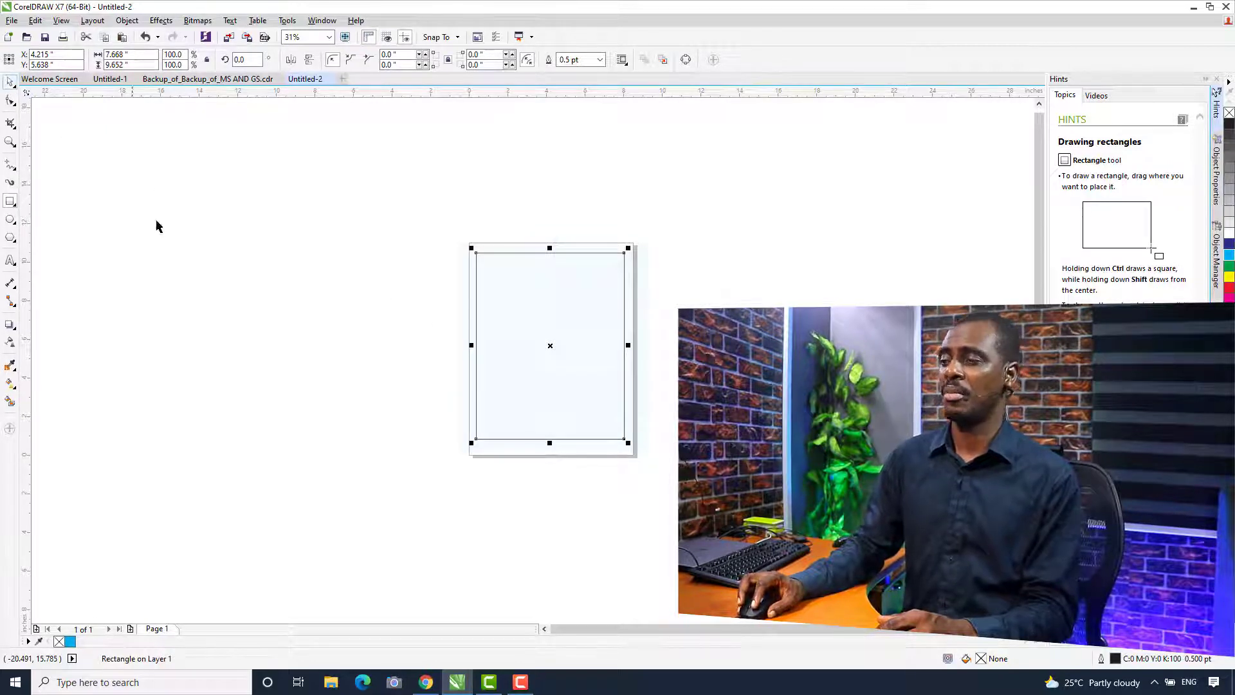
key("space")
key("Escape")
Step: PowerClip the faint company-name text group inside the page-sized rectangle
scroll(611, 266, "up", 1)
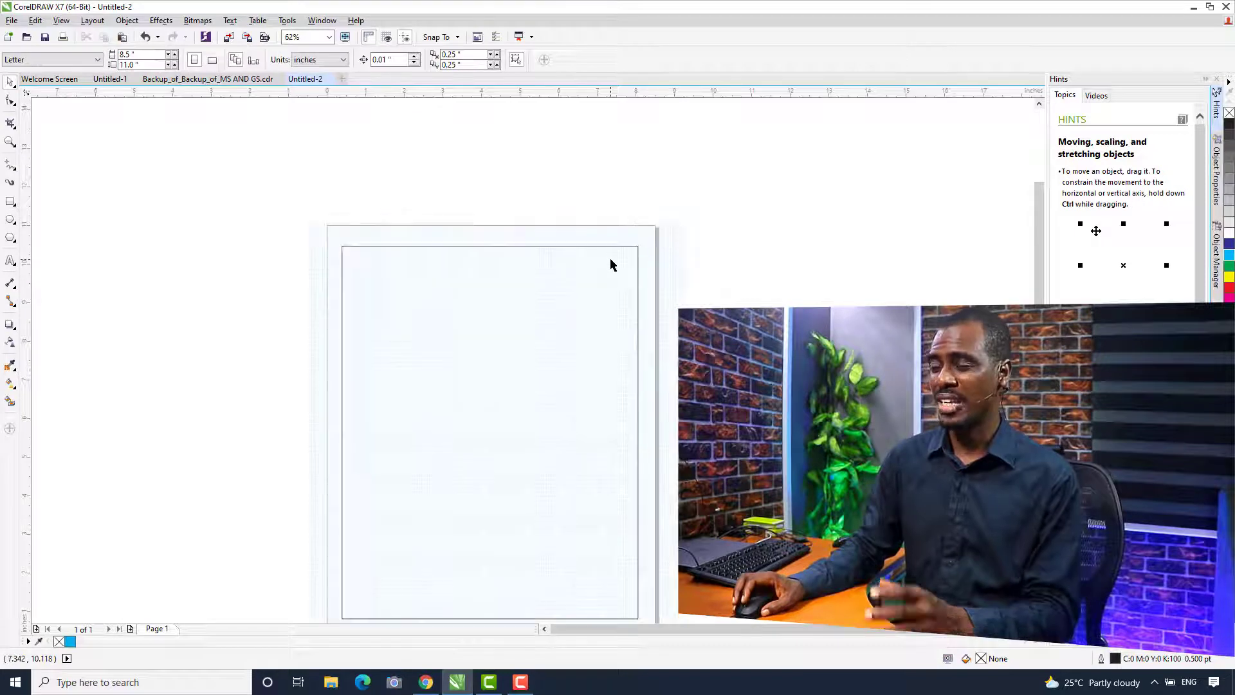
left_click(663, 267)
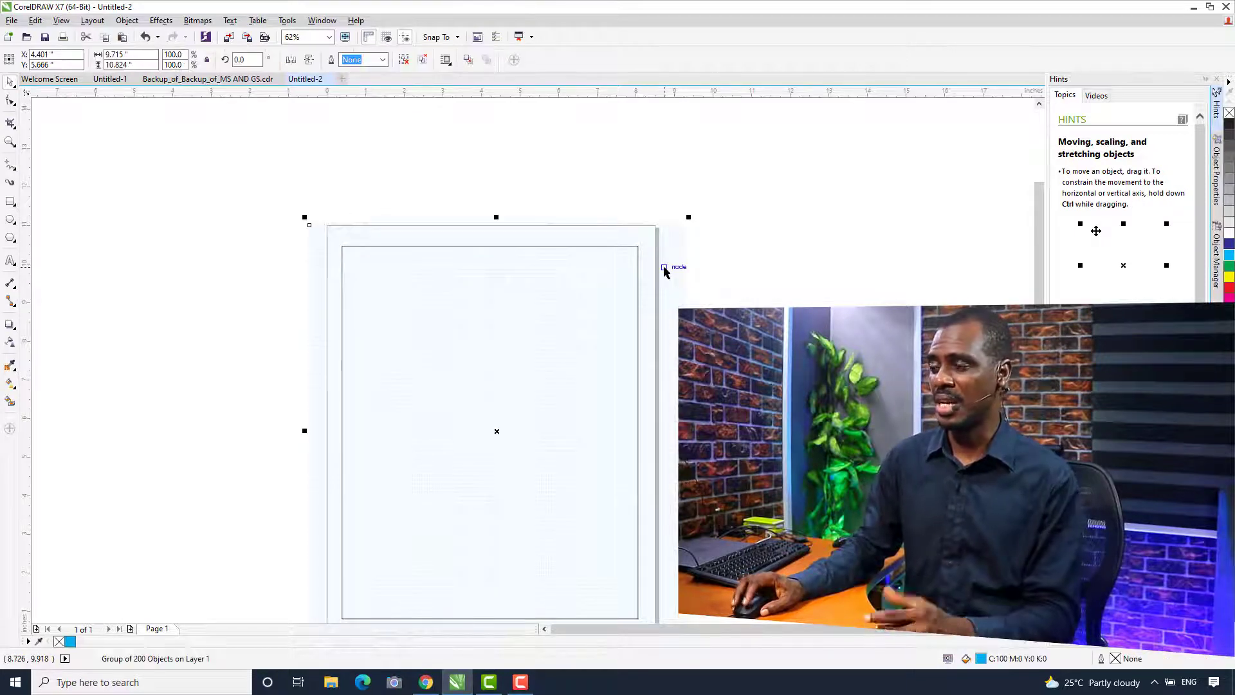
right_click(665, 267)
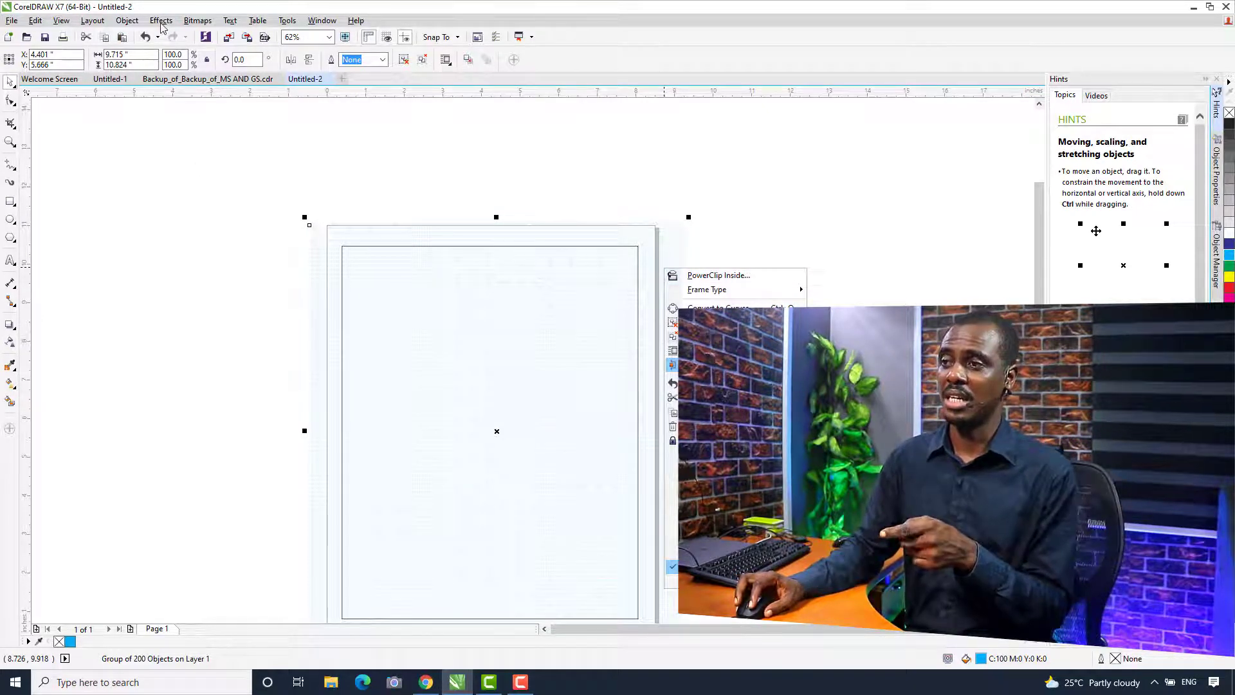
left_click(700, 277)
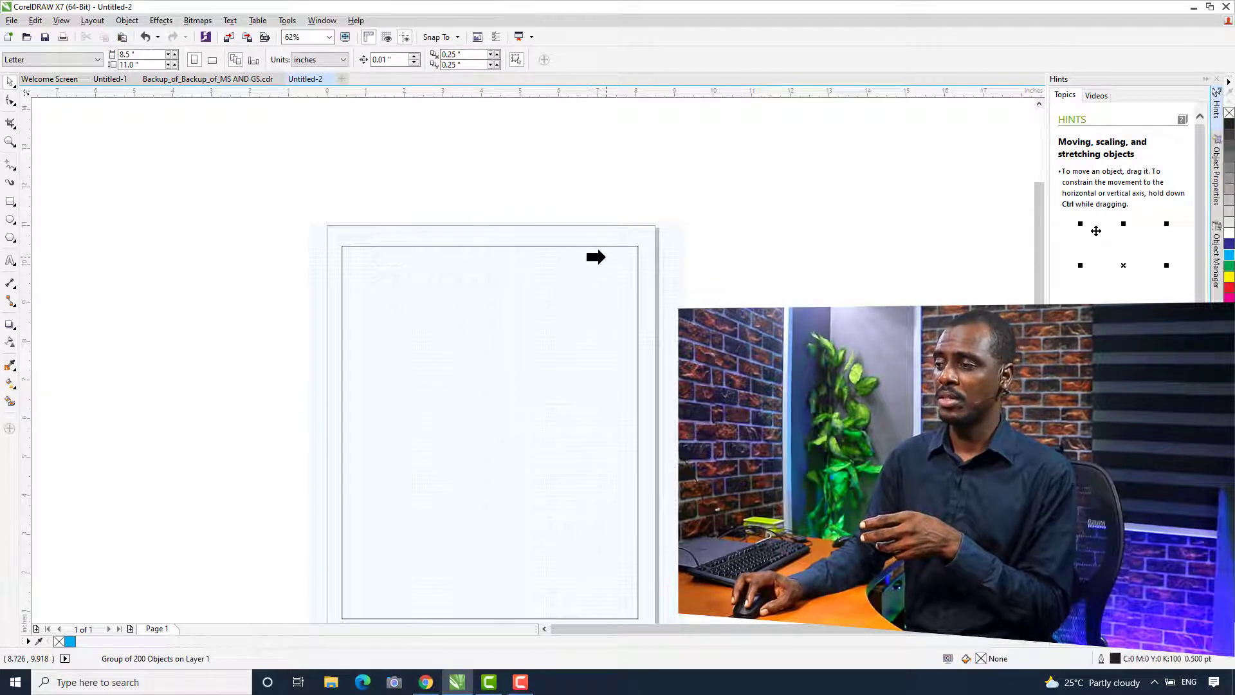
left_click(605, 257)
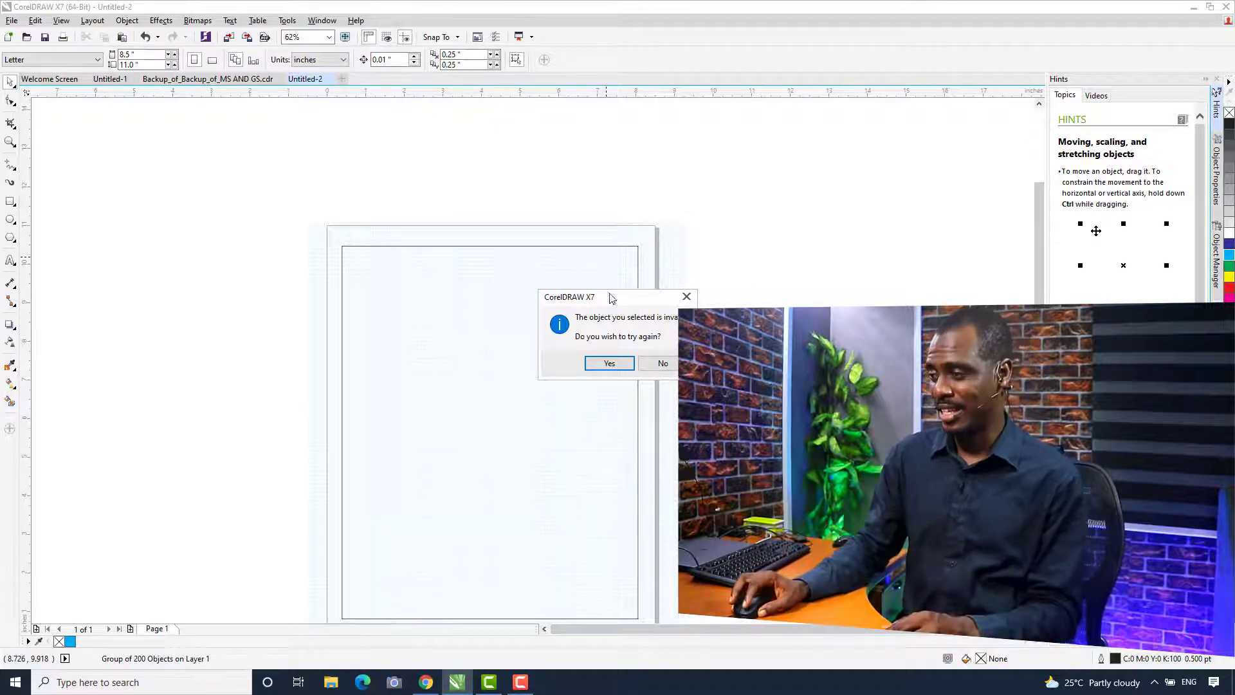
left_click(610, 364)
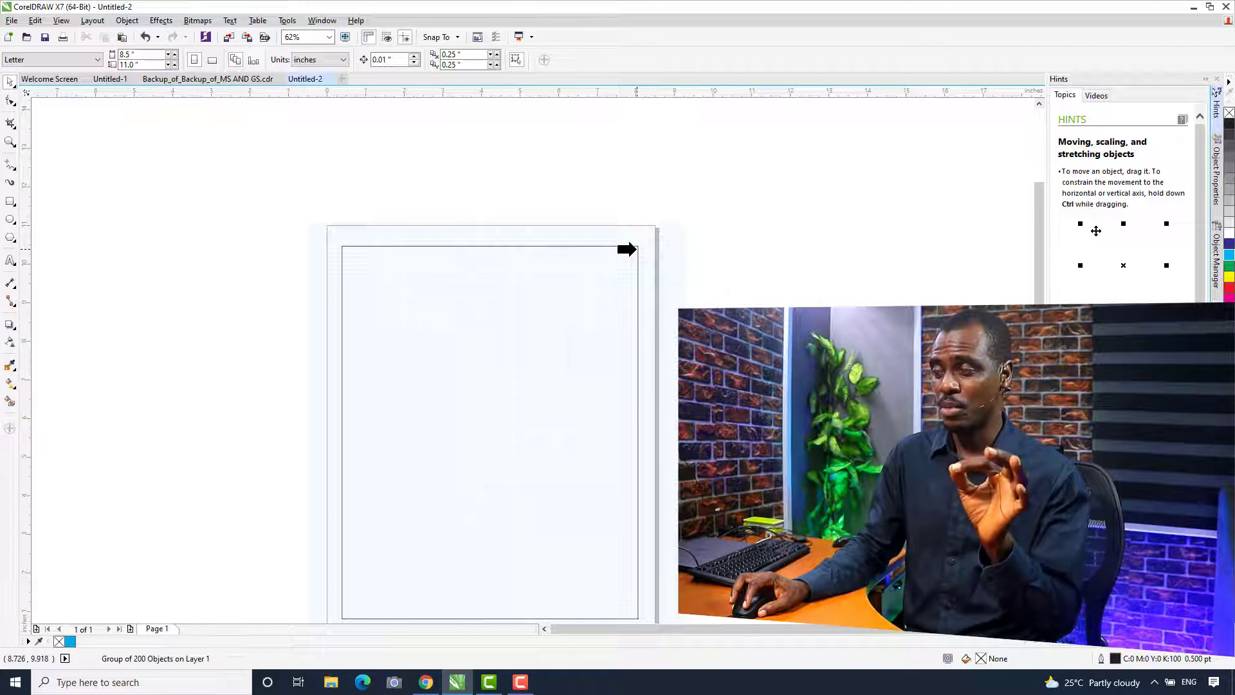
left_click(637, 248)
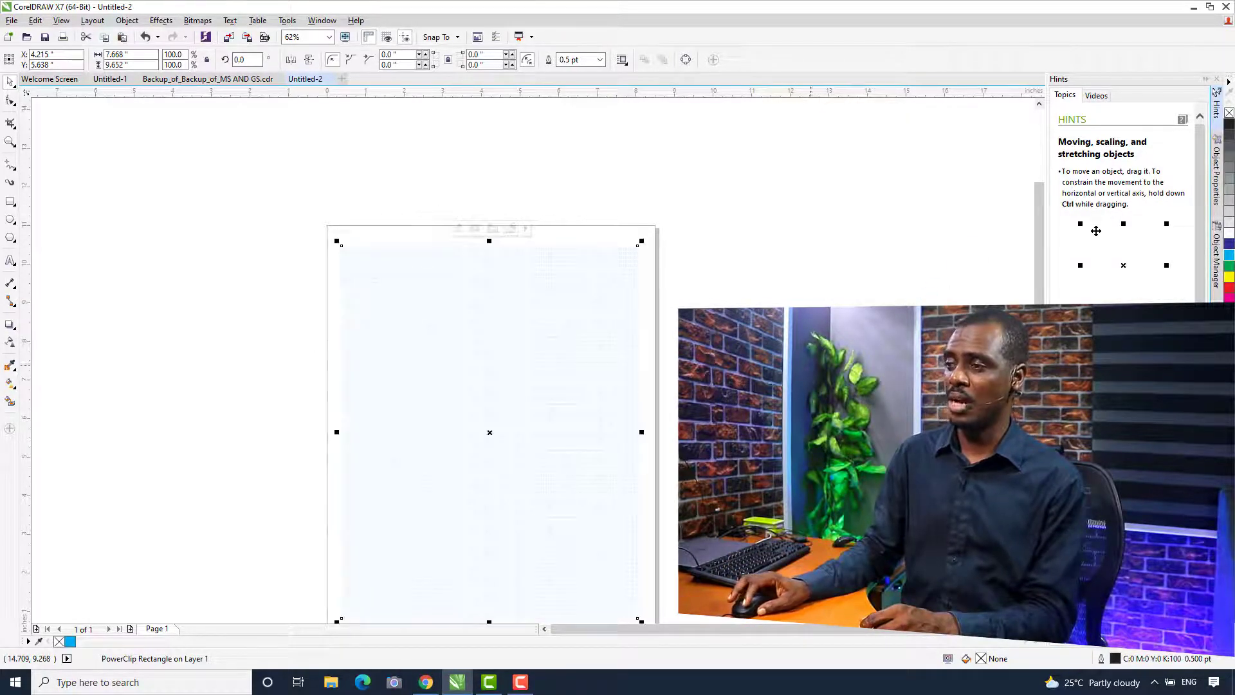
key("Escape")
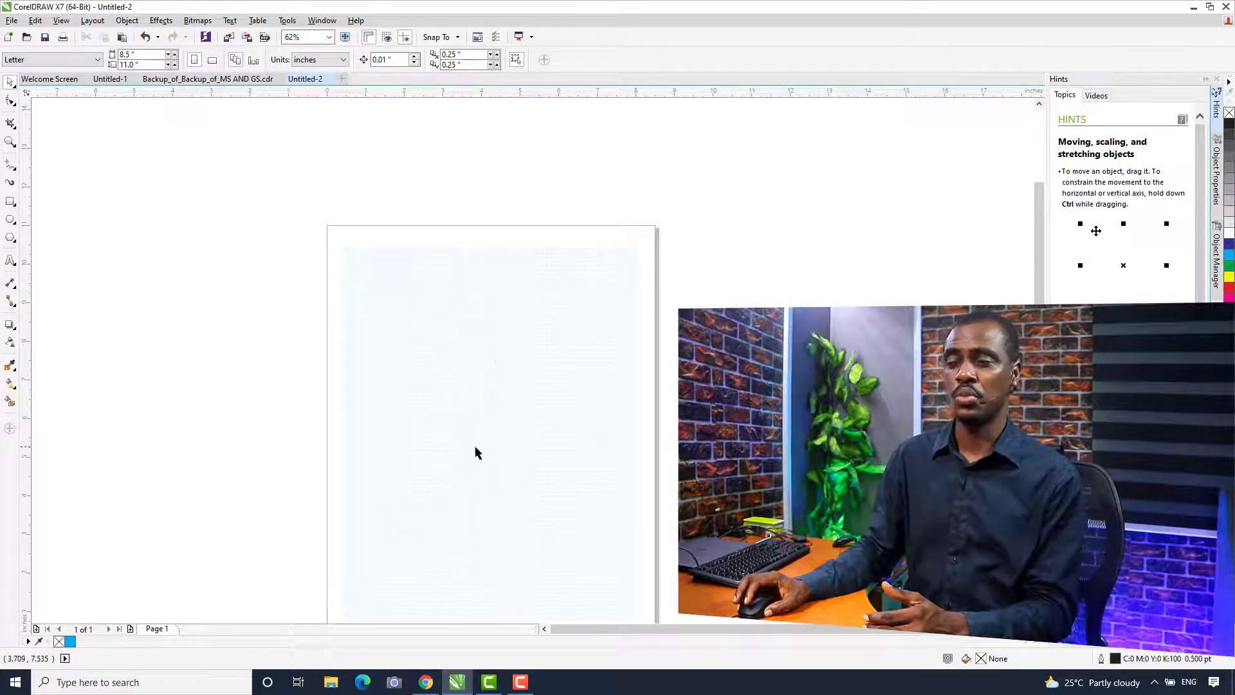
left_click(212, 79)
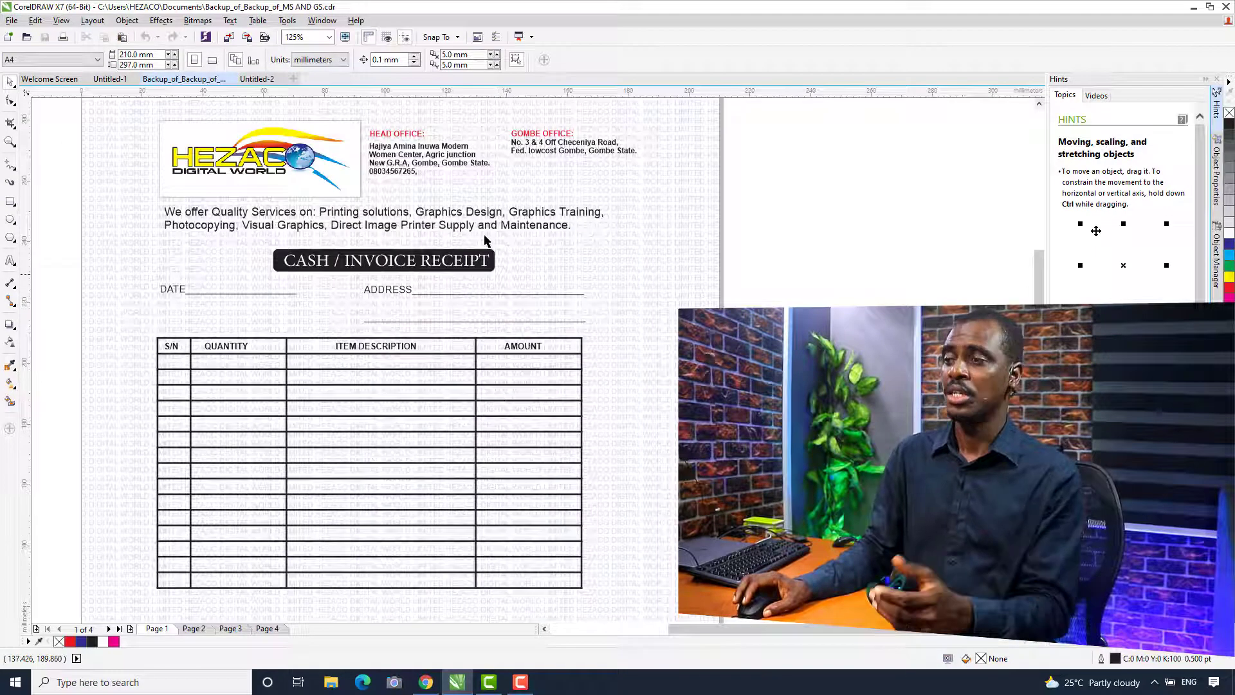
left_click(257, 80)
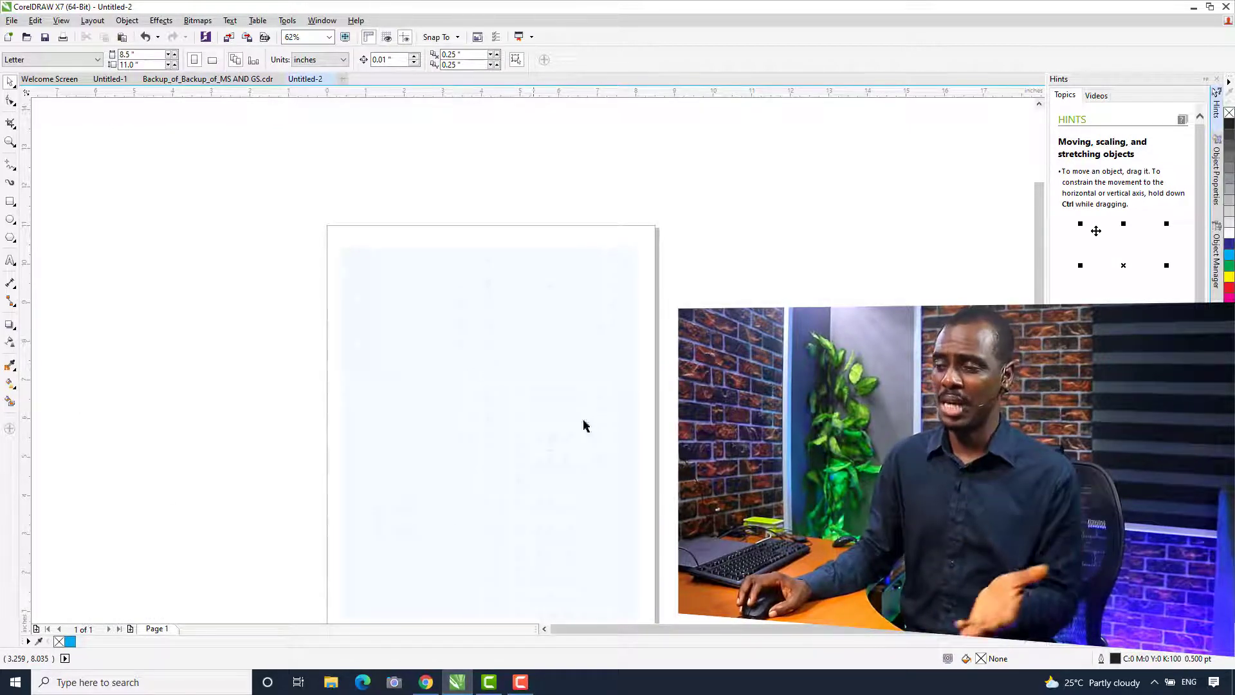
Step: Add the free Katin Aure 002 invitation to the Malamingida cart and view the cart
left_click(426, 682)
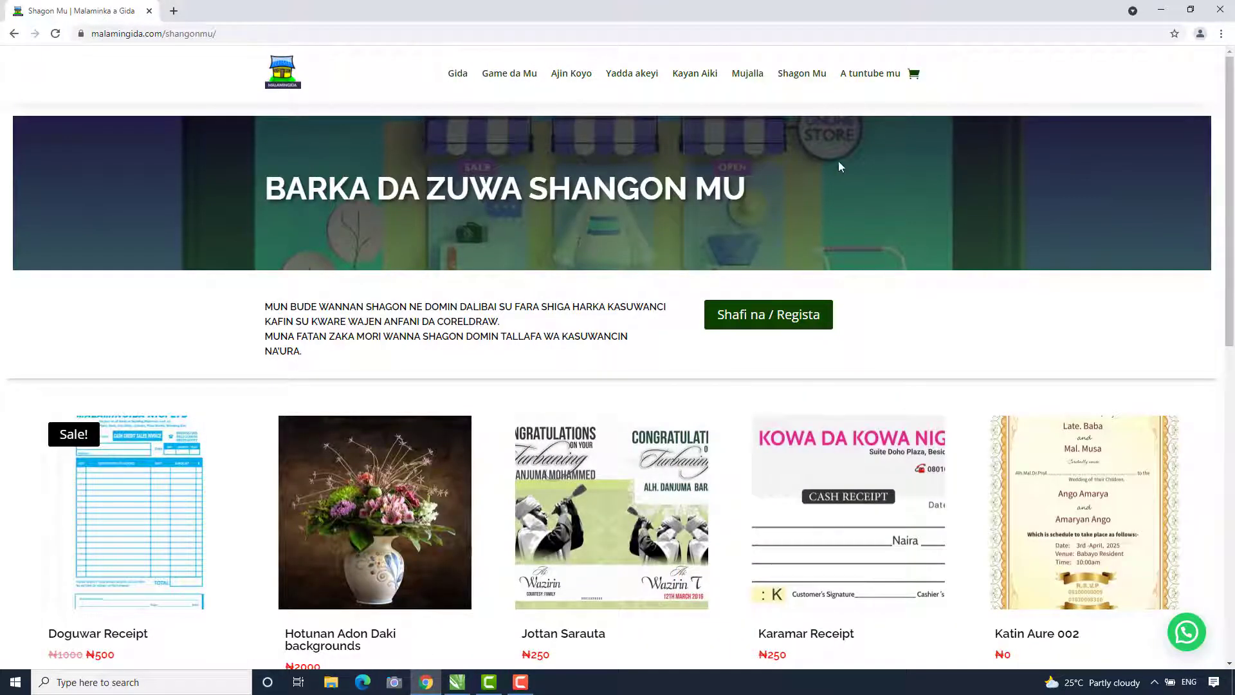
scroll(804, 231, "down", 4)
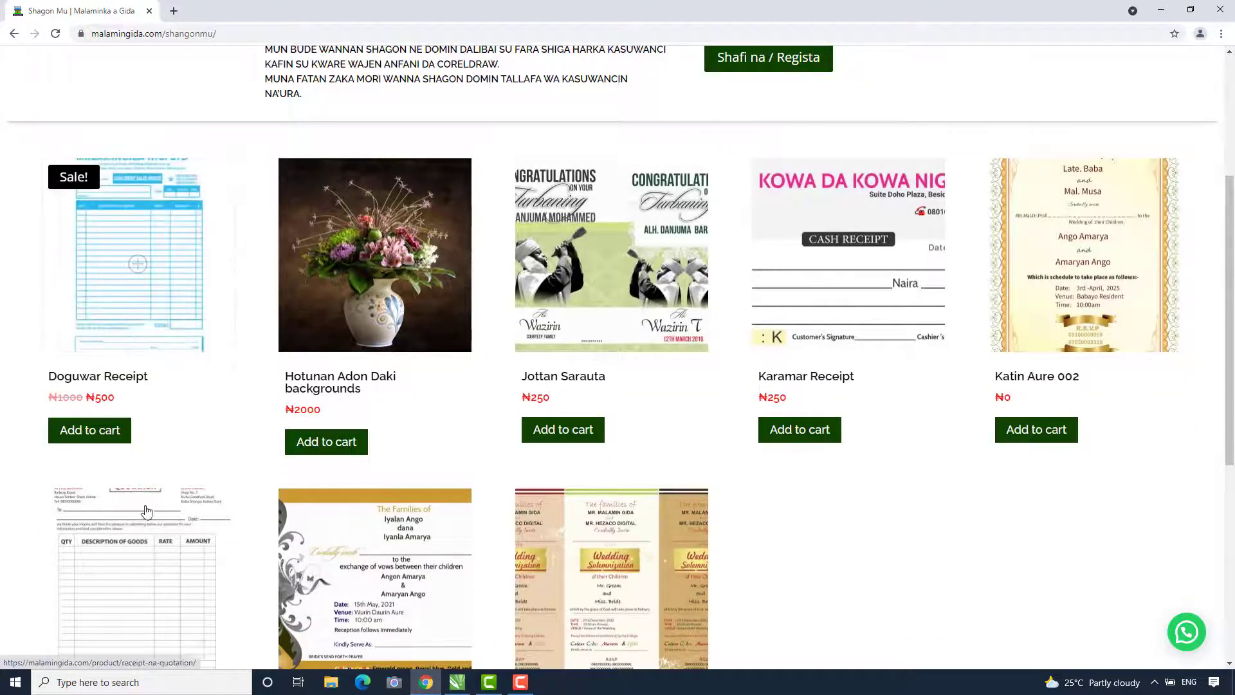
scroll(173, 287, "down", 5)
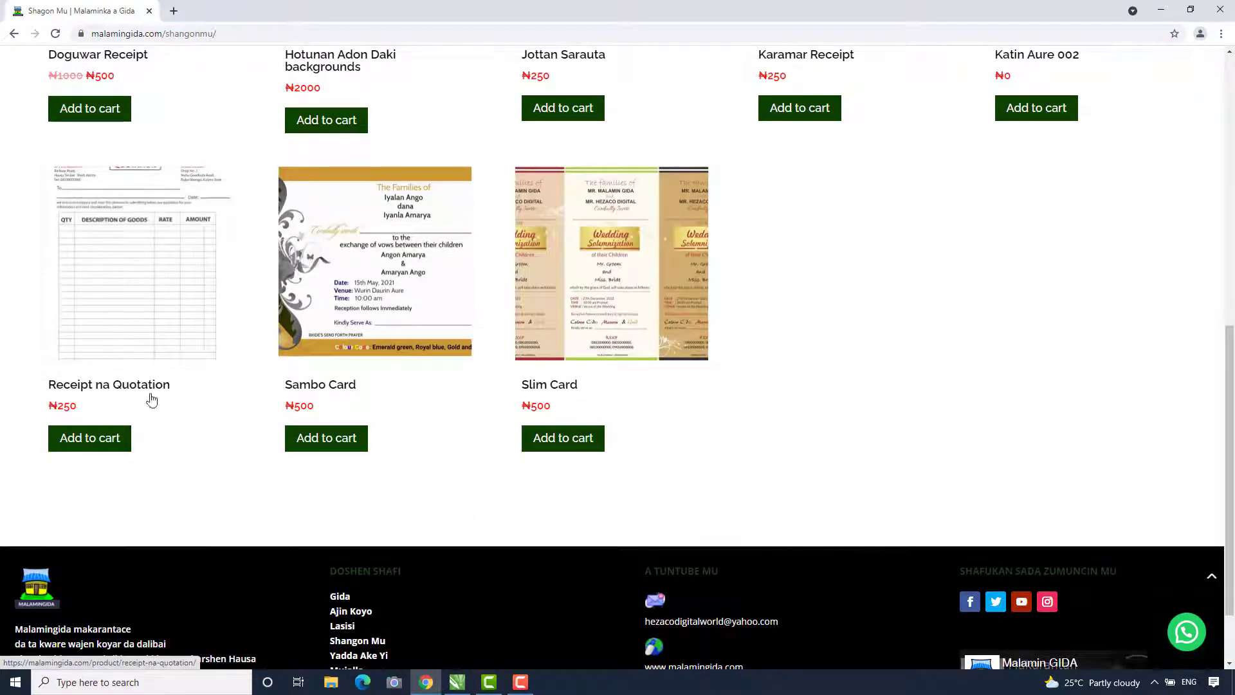
scroll(182, 354, "up", 3)
scroll(183, 355, "up", 3)
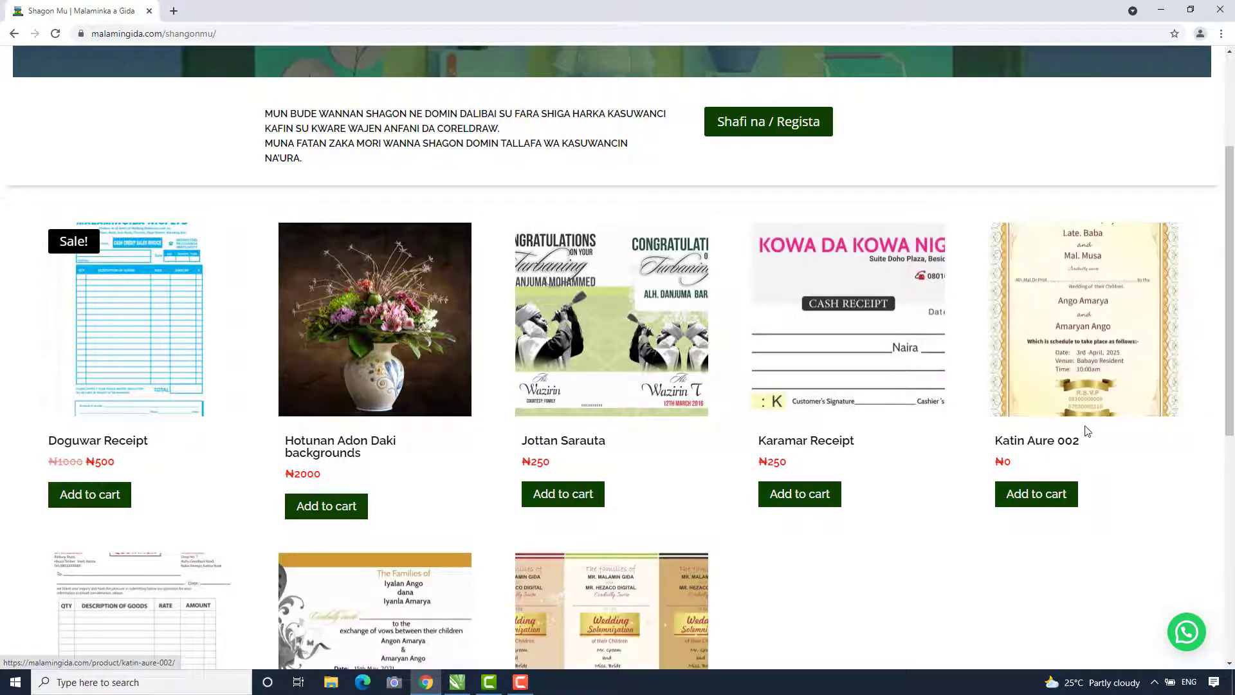
scroll(1115, 443, "down", 1)
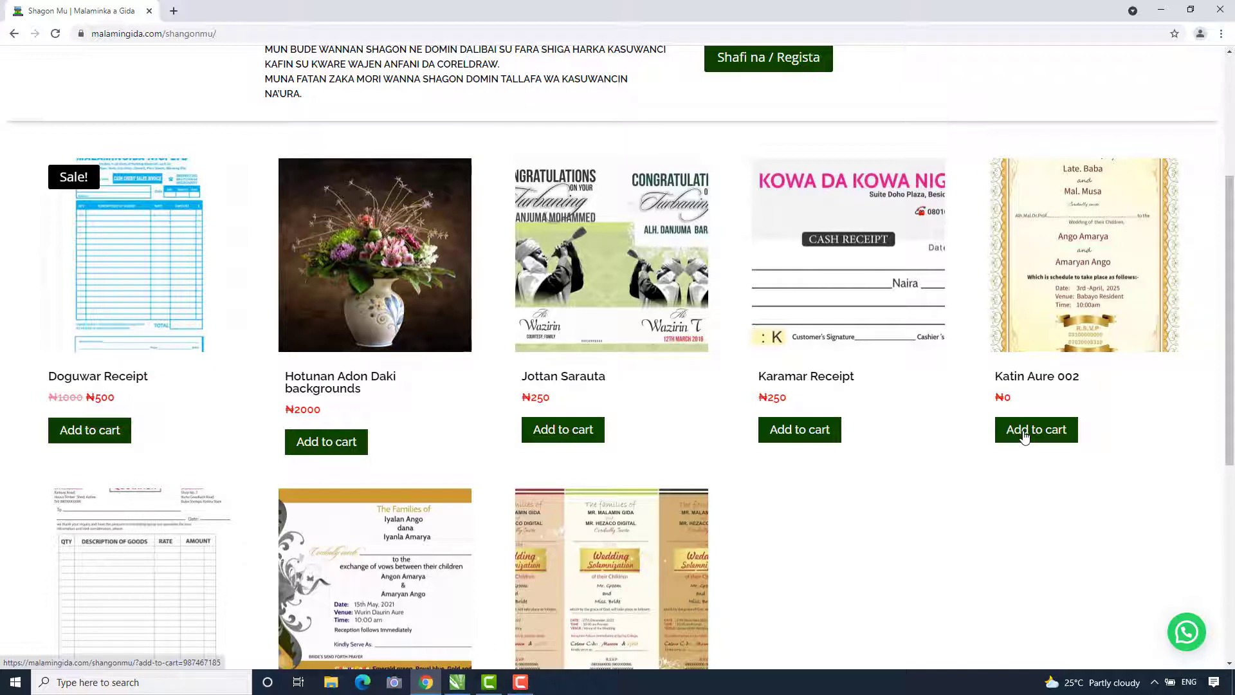
scroll(1025, 437, "up", 2)
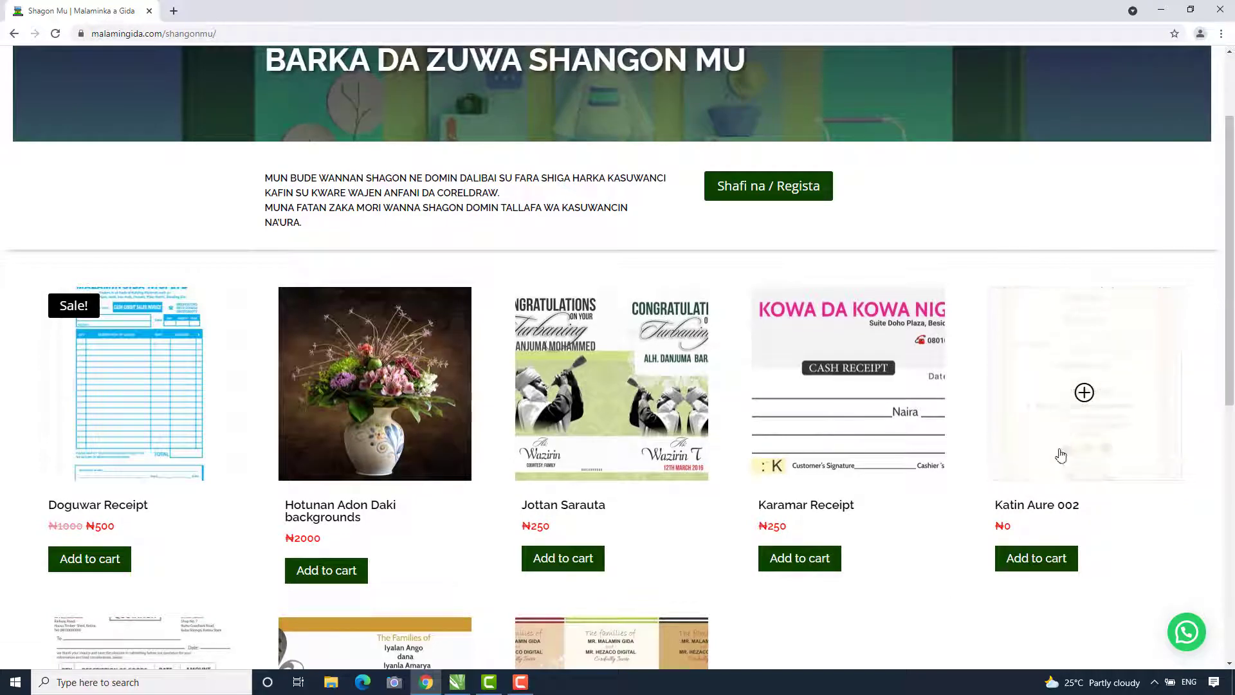
left_click(1030, 564)
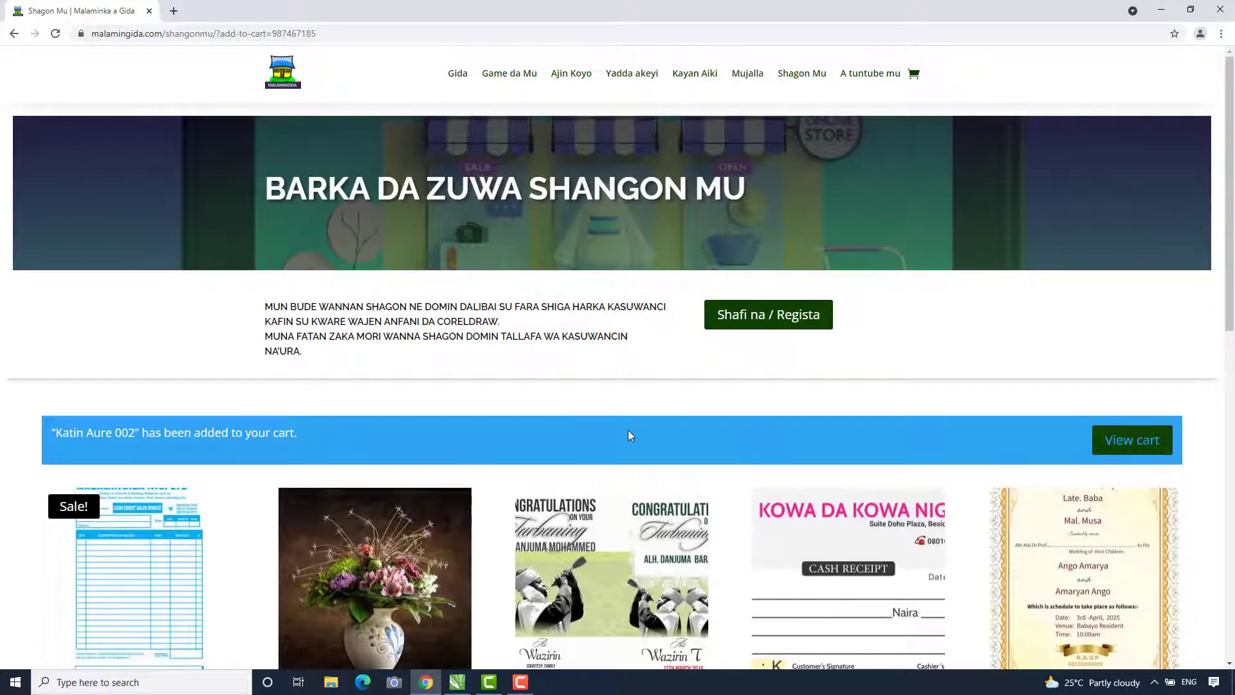
scroll(629, 431, "down", 3)
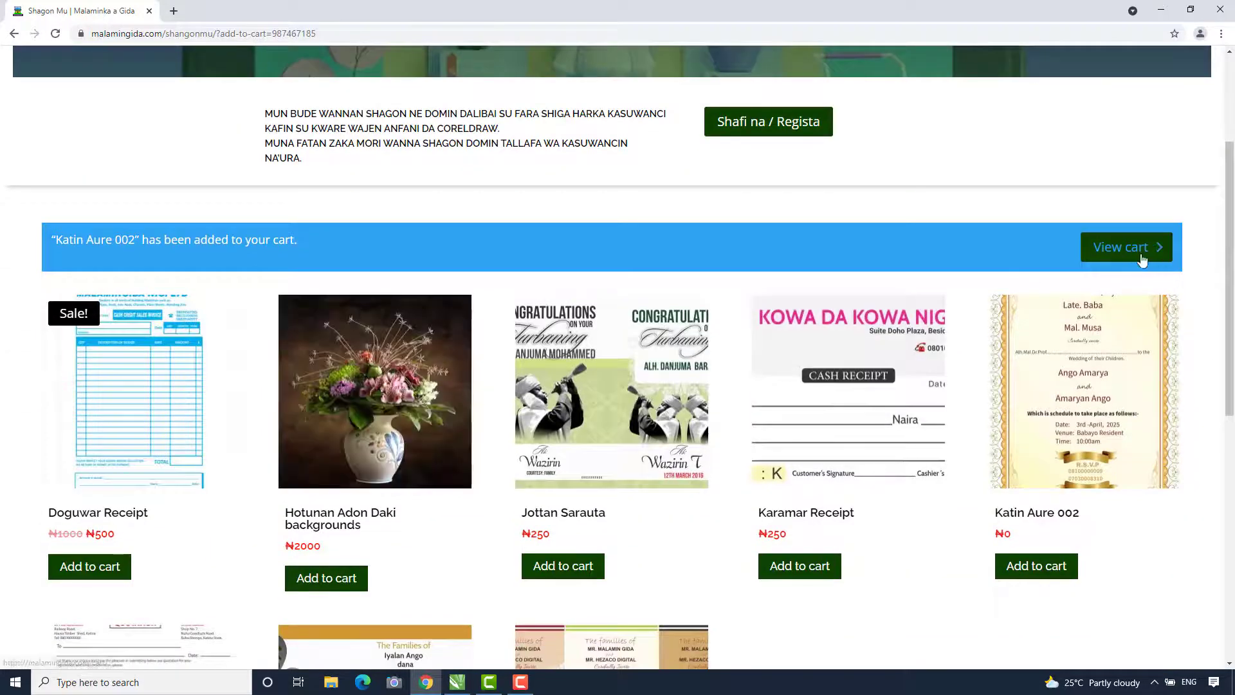
left_click(1120, 251)
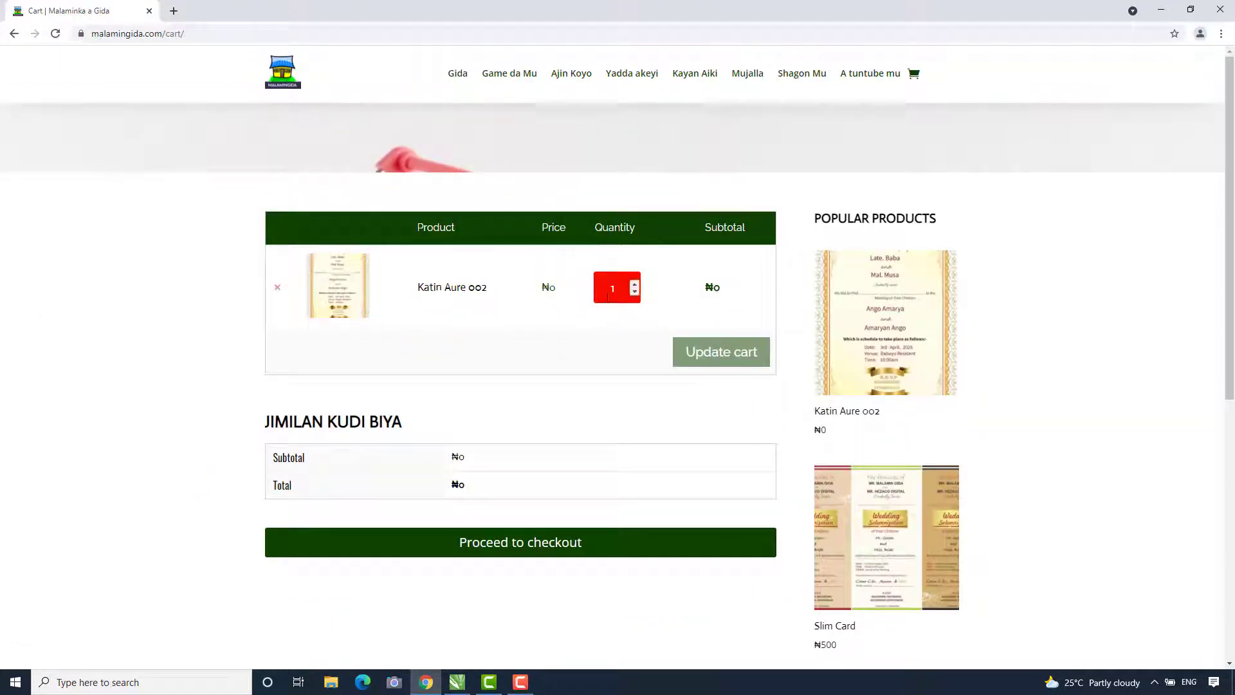
Step: Review the billing details and place the free Katin Aure 002 order
scroll(568, 384, "down", 2)
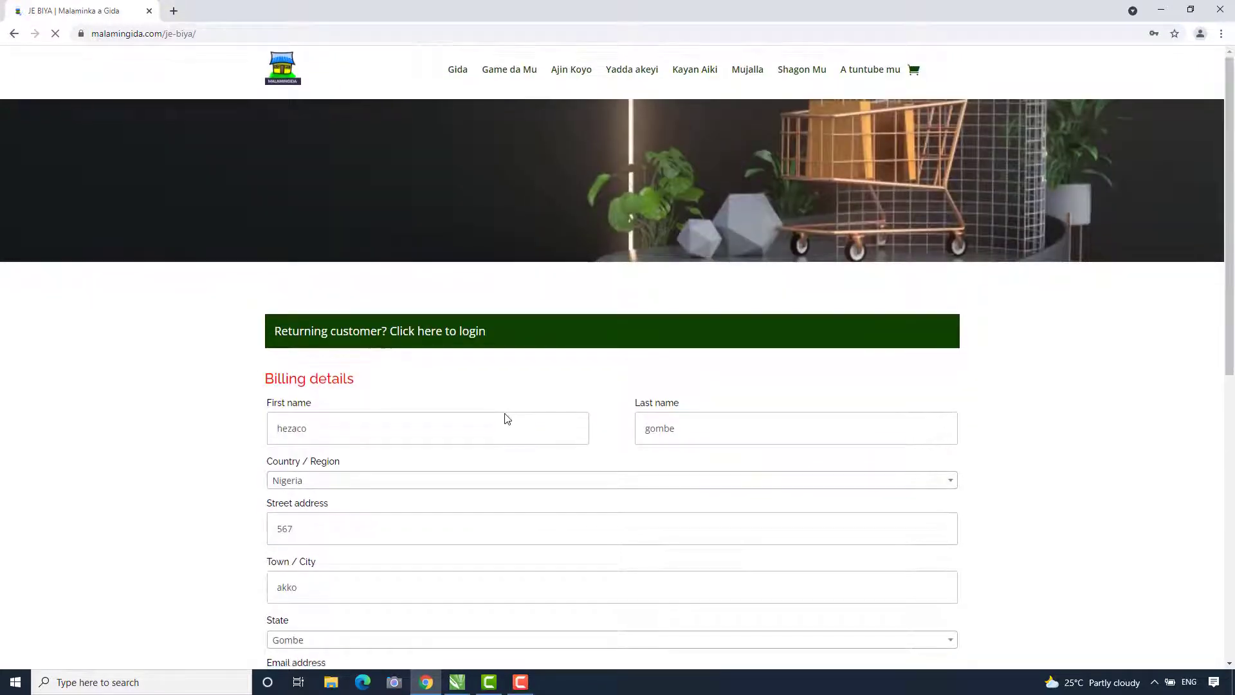
scroll(495, 417, "down", 3)
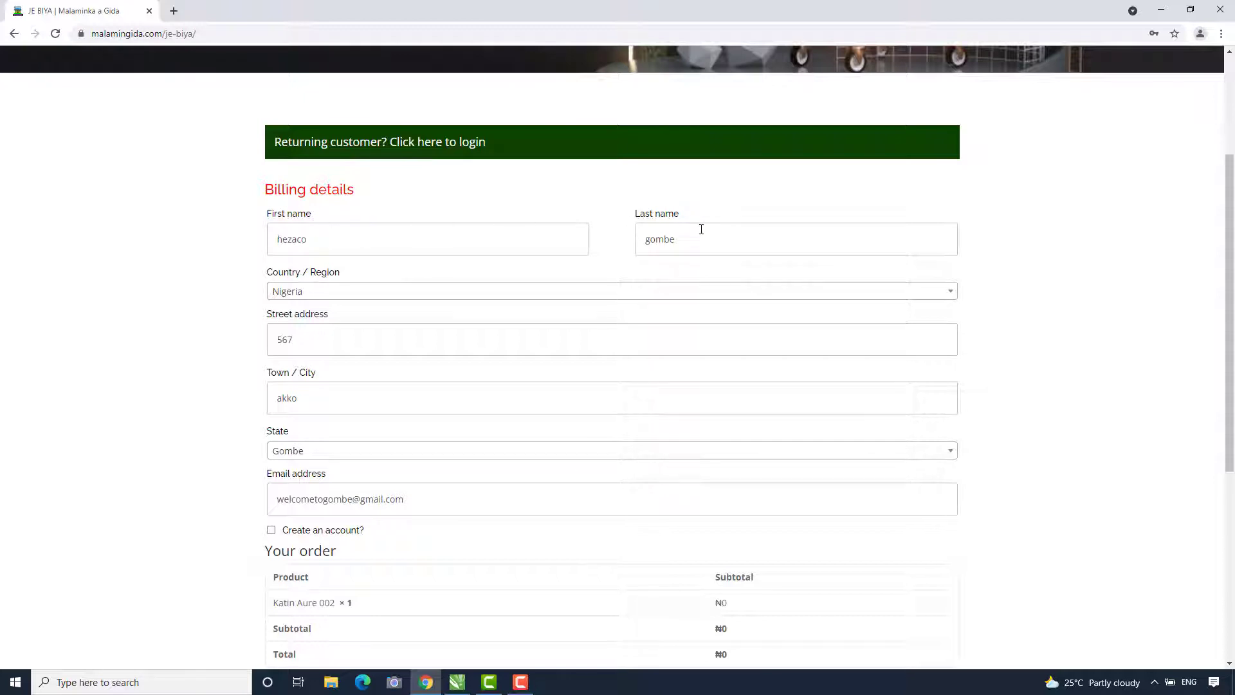
scroll(586, 385, "down", 2)
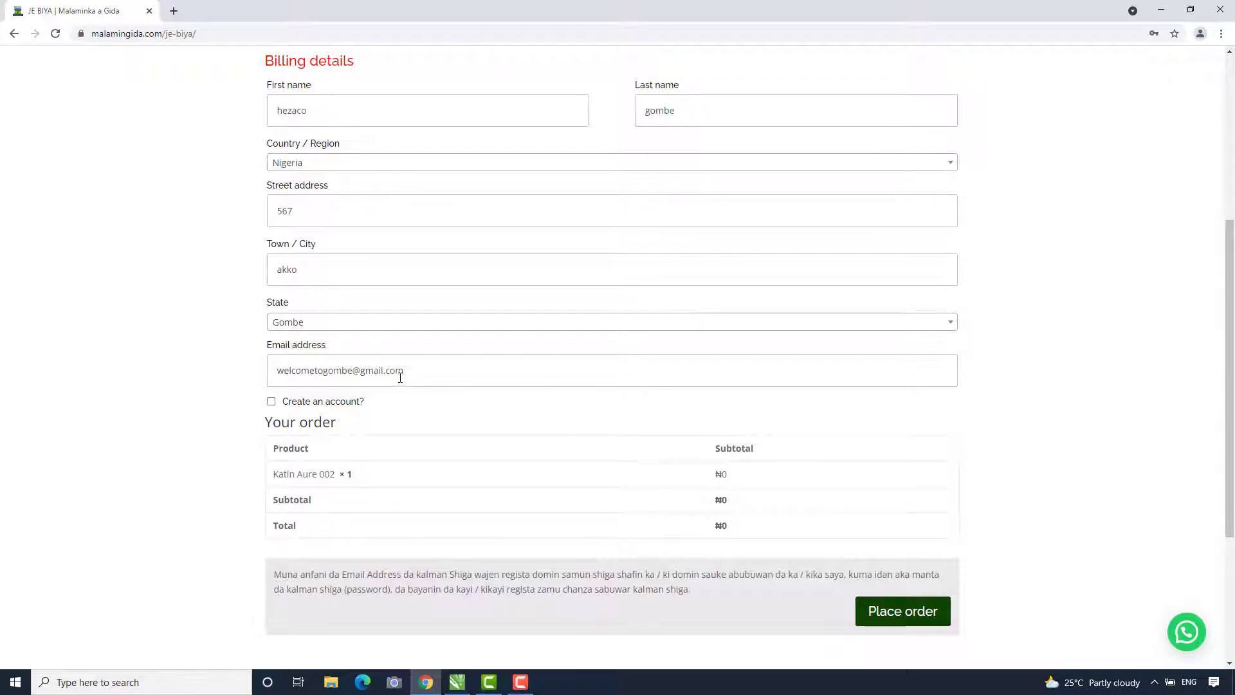
scroll(400, 377, "down", 1)
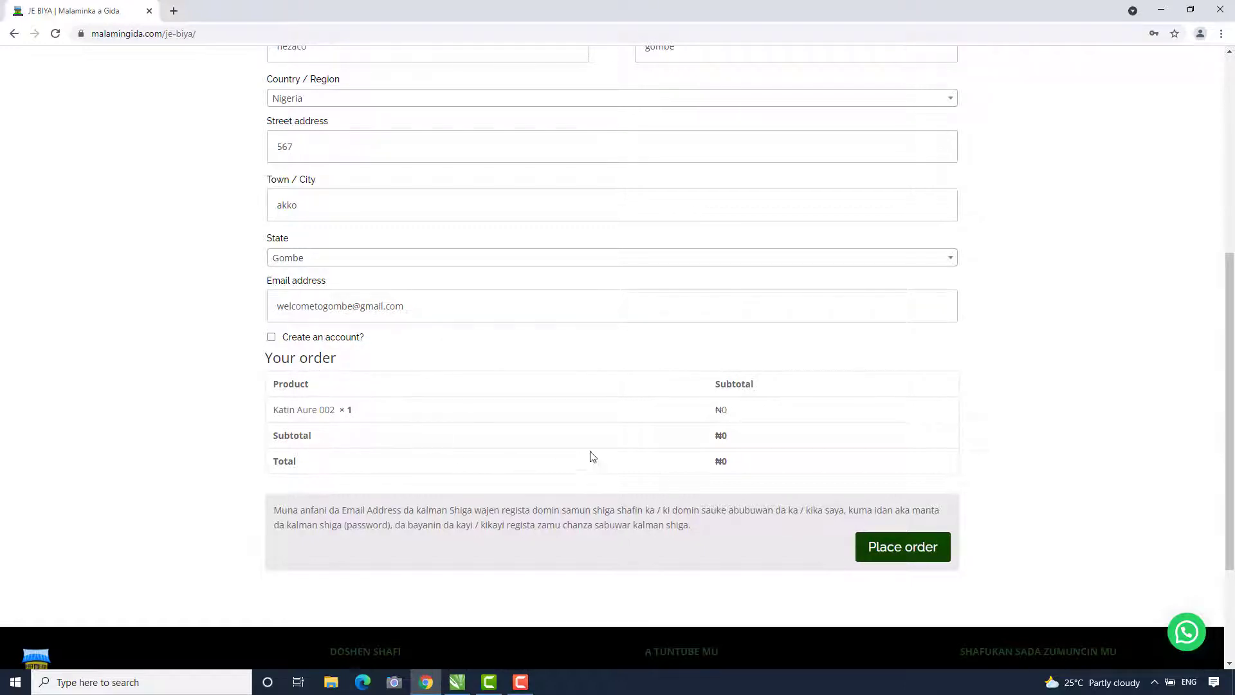
left_click(889, 555)
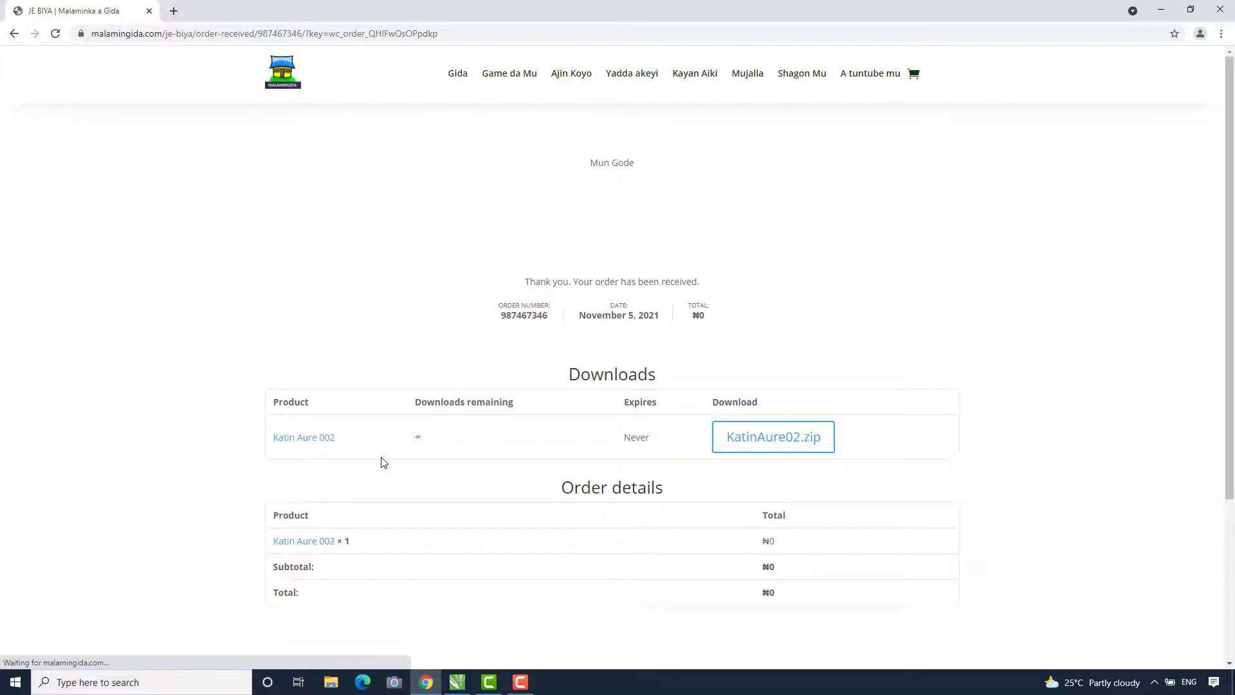
Step: Download KatinAure02.zip and open the archive in WinRAR
scroll(521, 351, "down", 2)
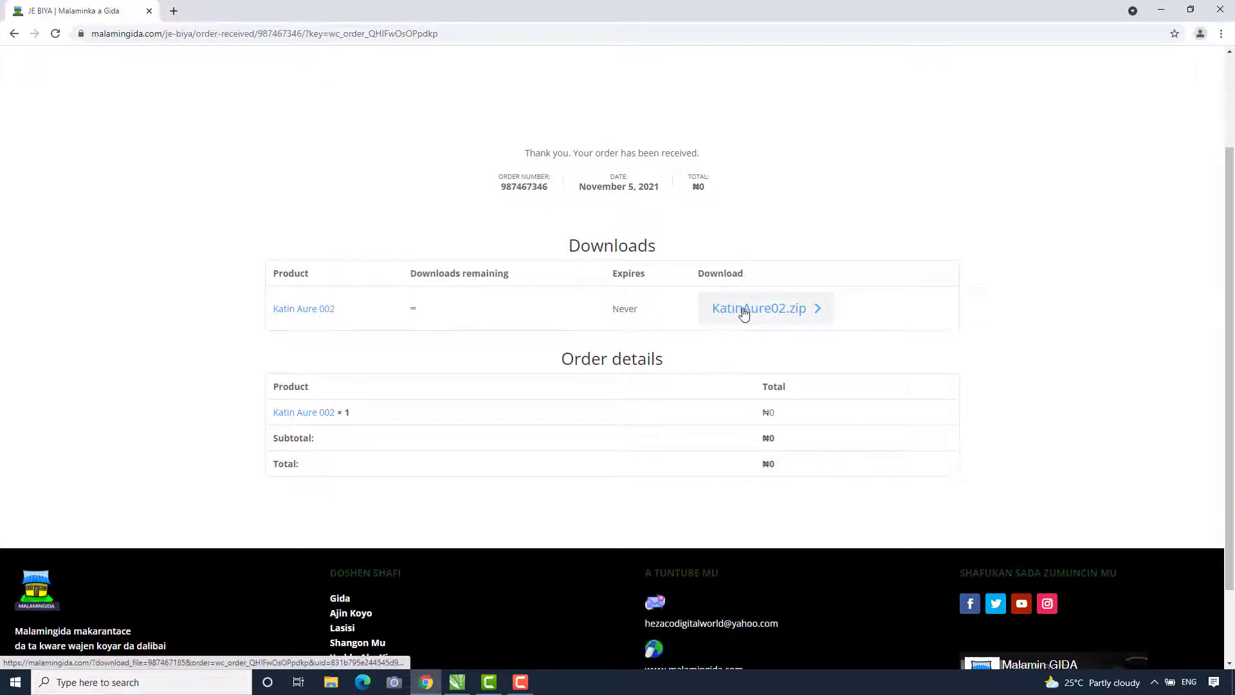
left_click(745, 313)
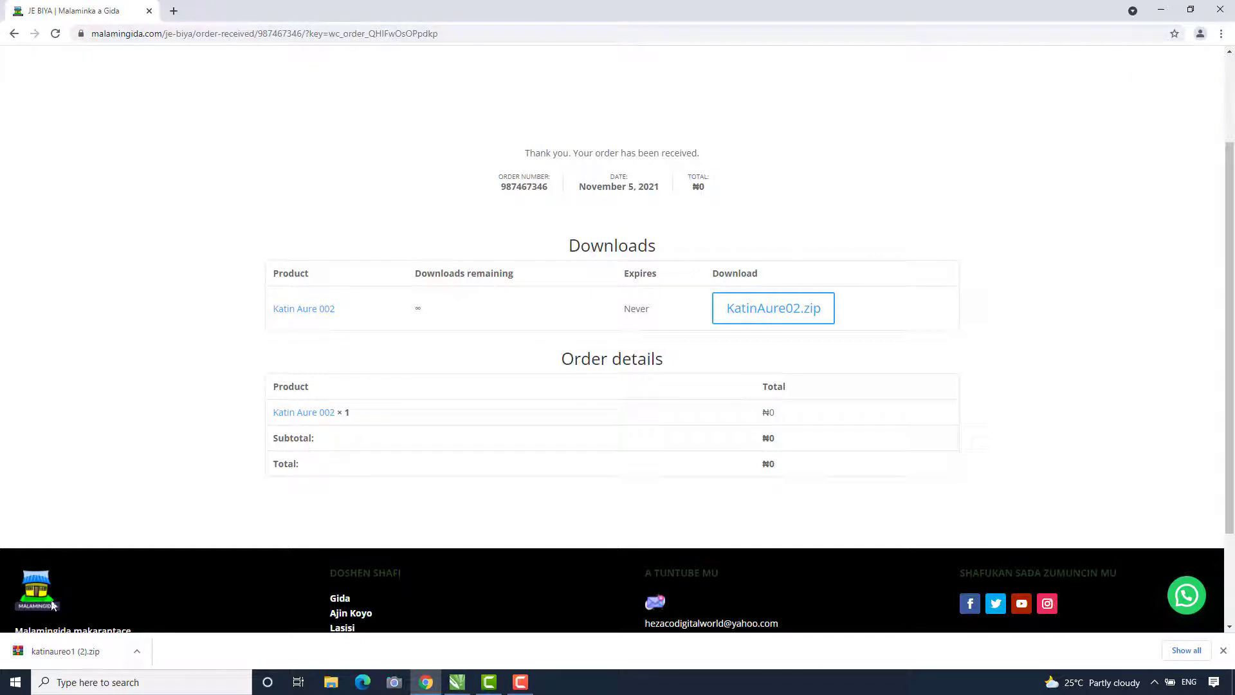
left_click(75, 655)
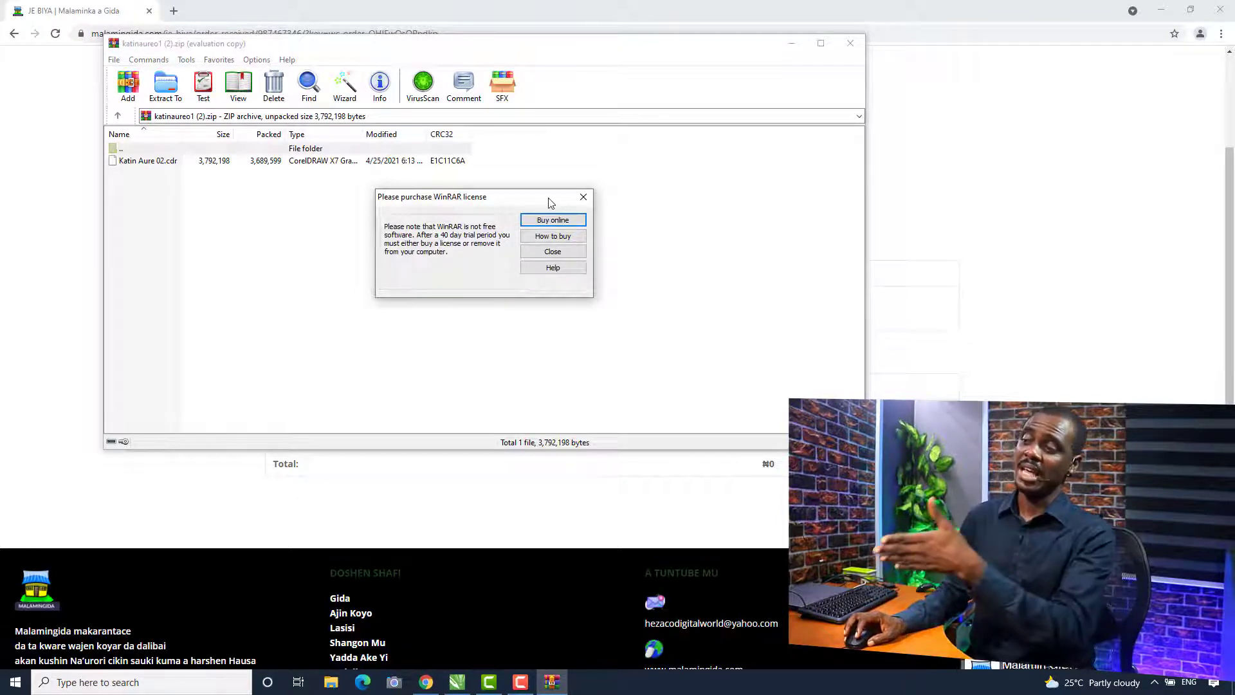
Step: Dismiss the WinRAR licence reminder and open Katin Aure 02.cdr in CorelDRAW
left_click(583, 198)
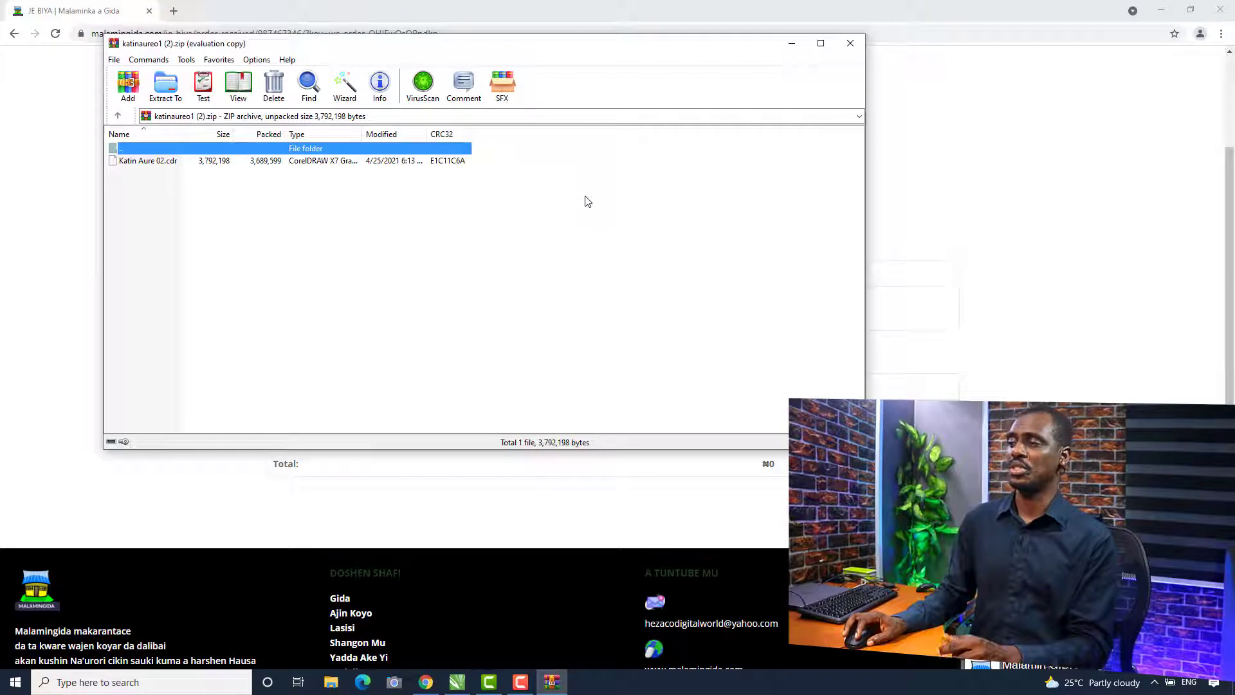
double_click(138, 162)
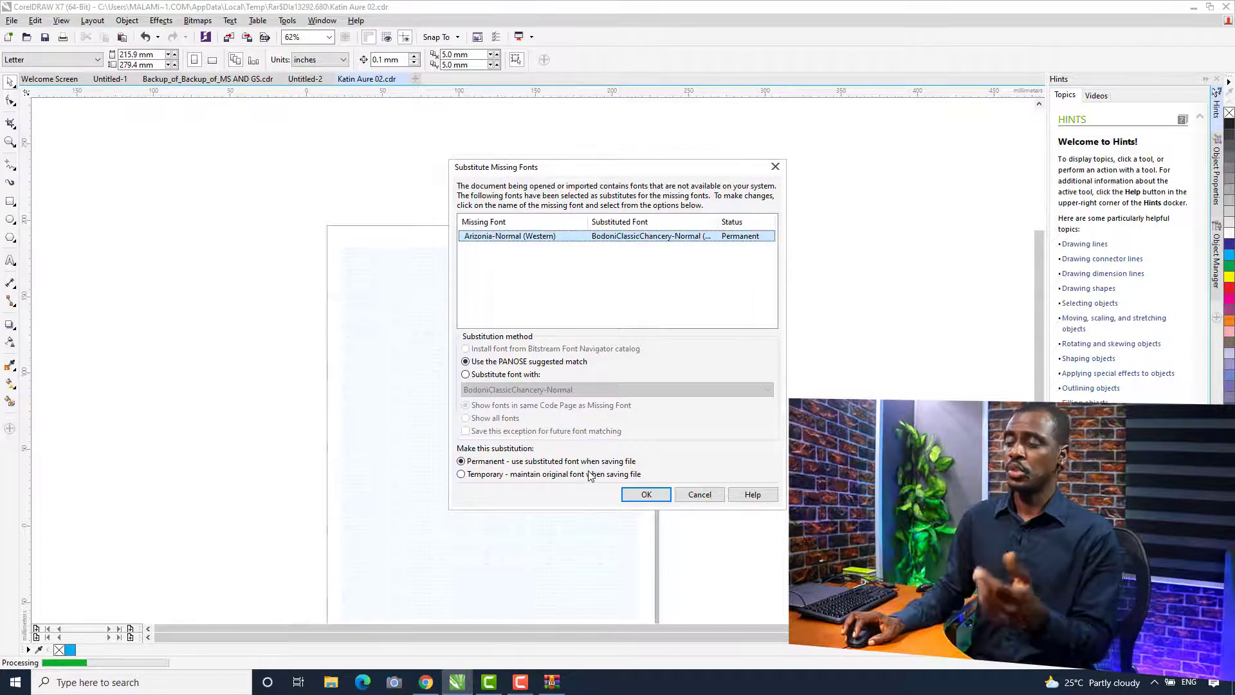
Step: Accept the permanent PANOSE substitute for the missing Arizonia-Normal font
left_click(638, 495)
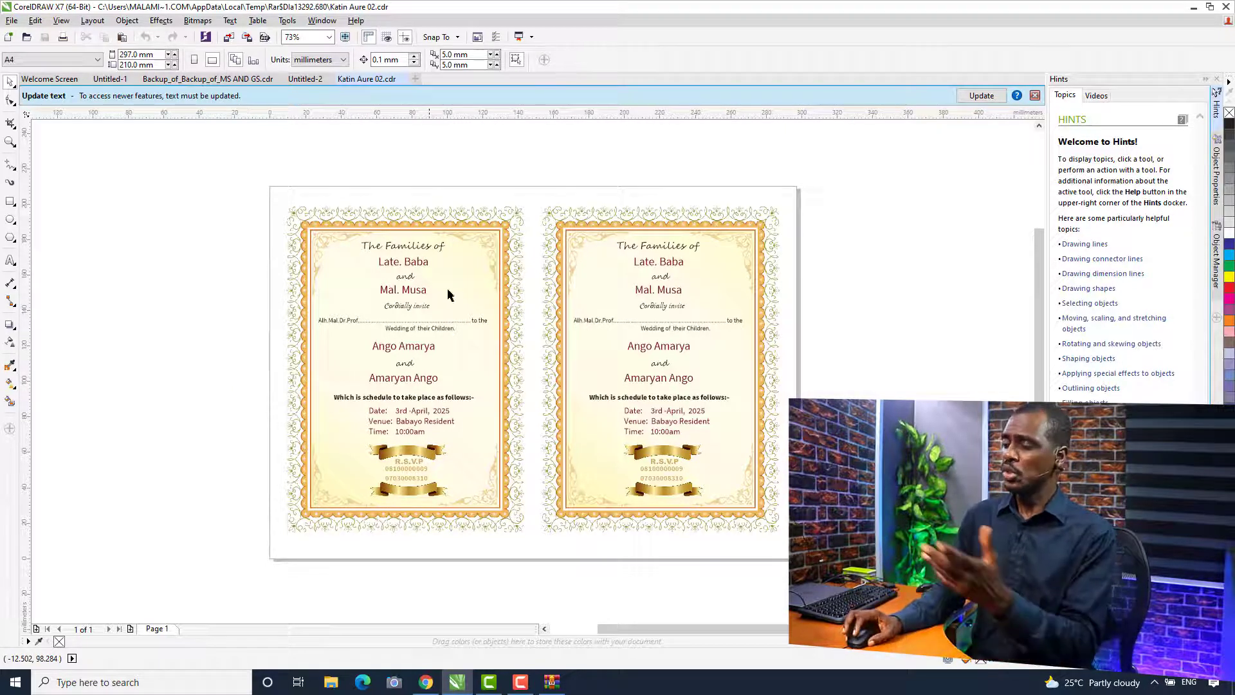
scroll(506, 315, "up", 2)
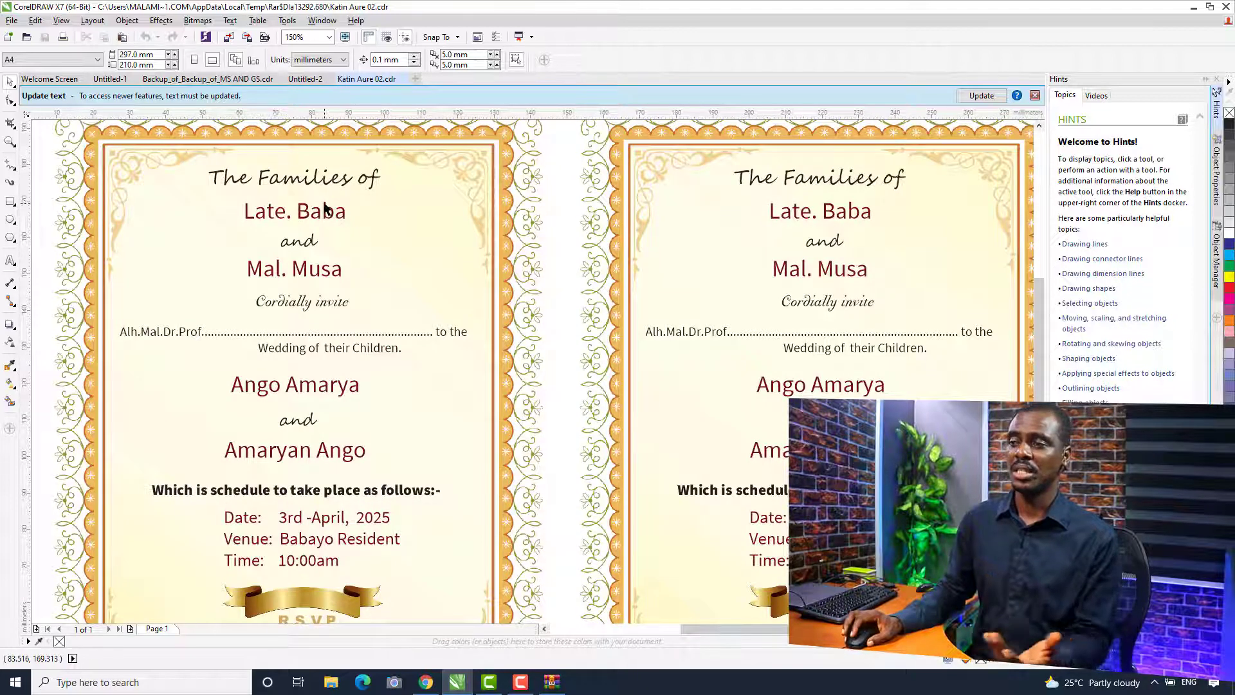
scroll(328, 206, "down", 2)
scroll(321, 325, "down", 2)
scroll(324, 264, "up", 2)
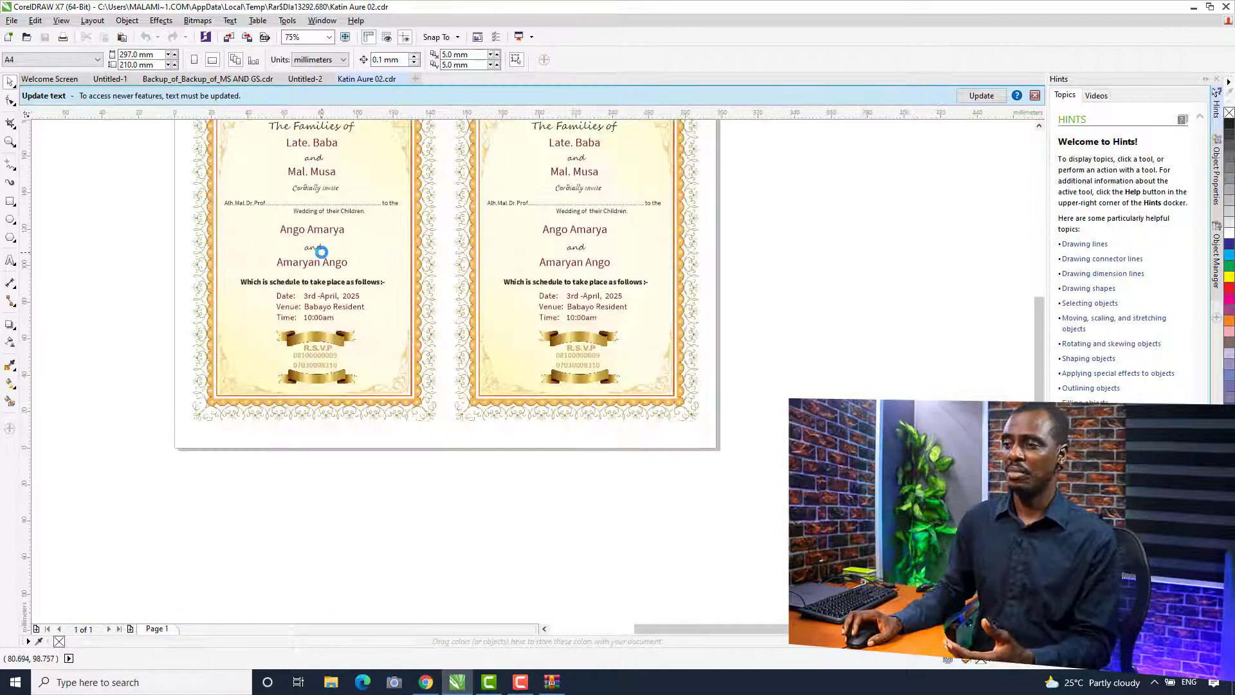
scroll(340, 325, "up", 2)
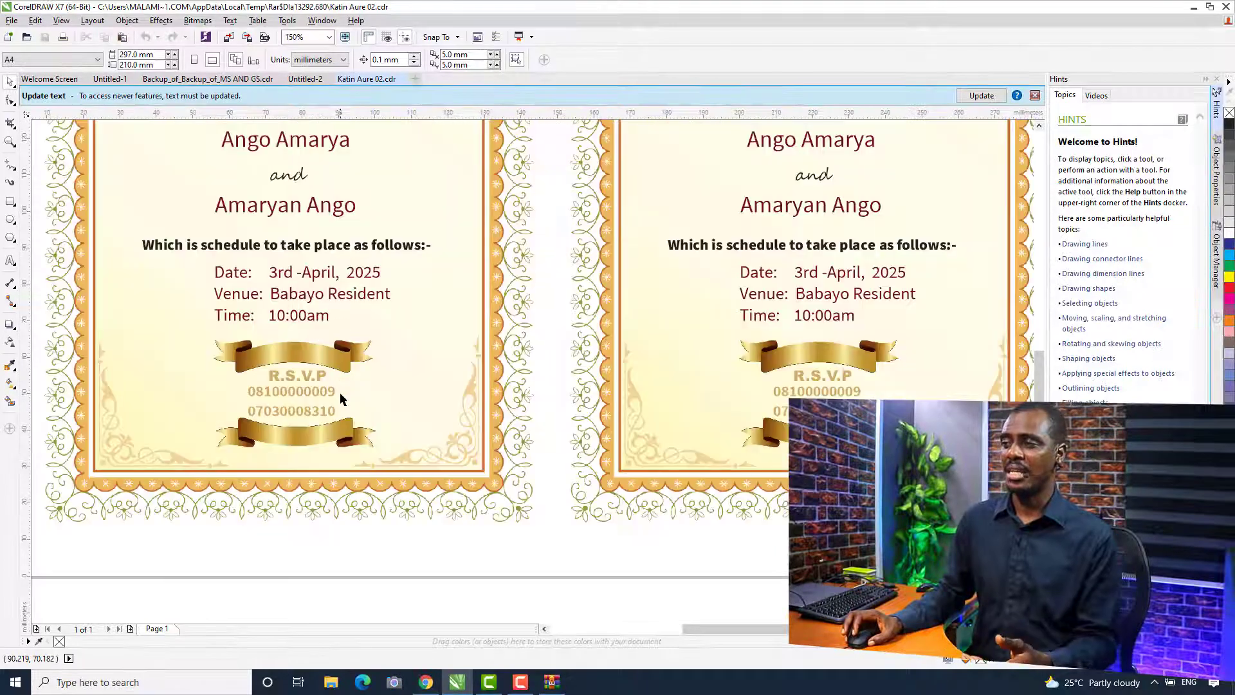